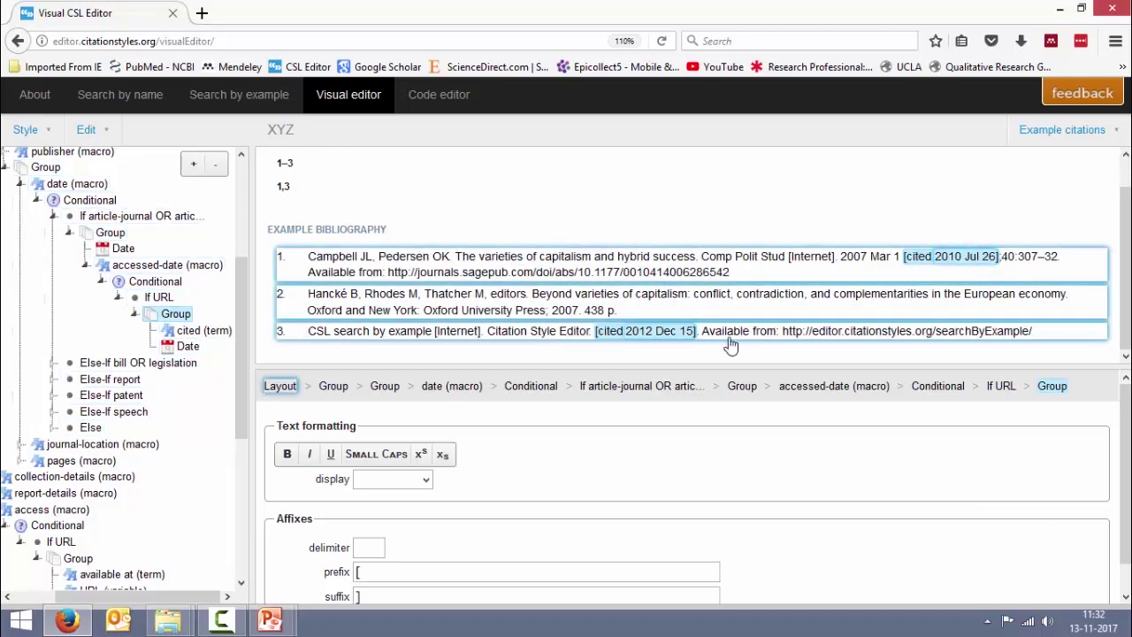
Select the 'cited' label in the third bibliography entry to show its term settings.
left_click(614, 343)
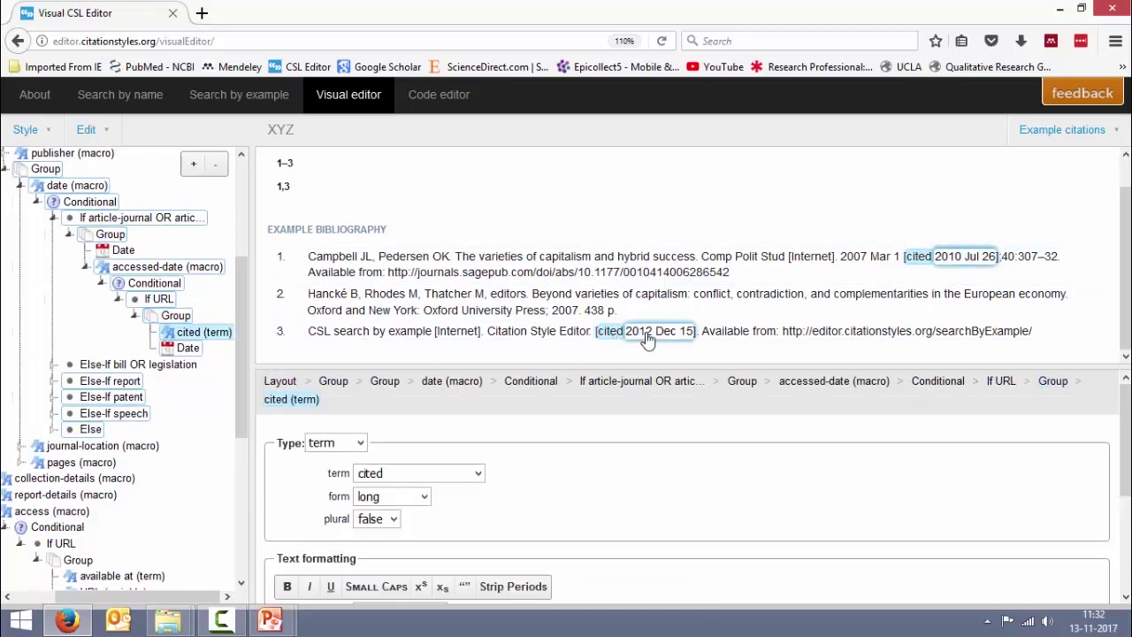
Change the date label's term from 'cited' to 'accessed'.
left_click(648, 341)
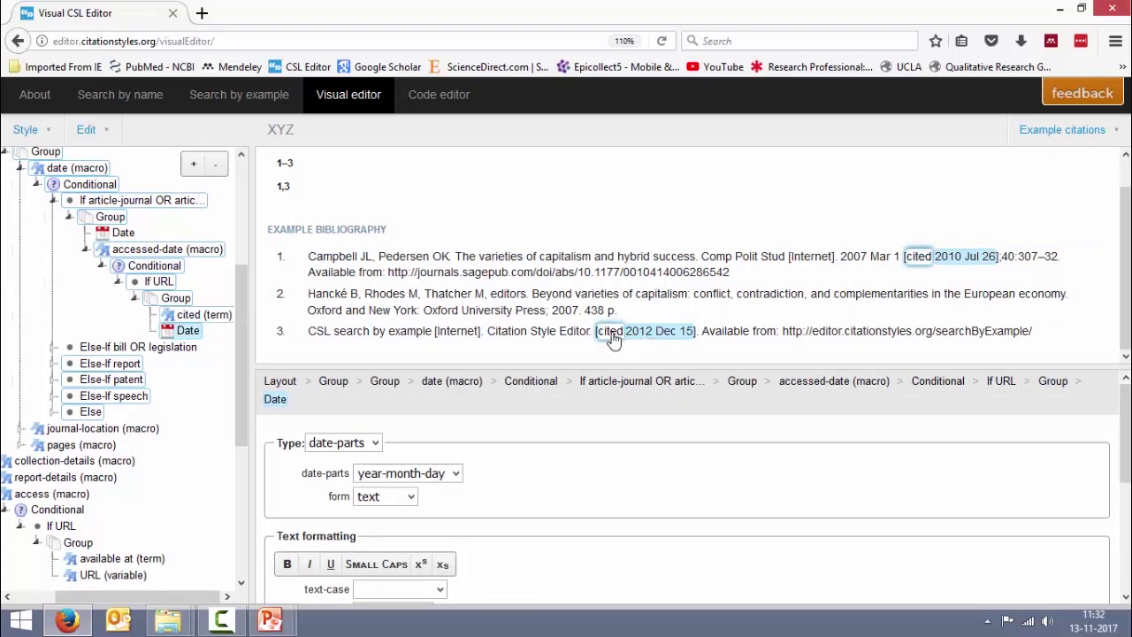
left_click(613, 341)
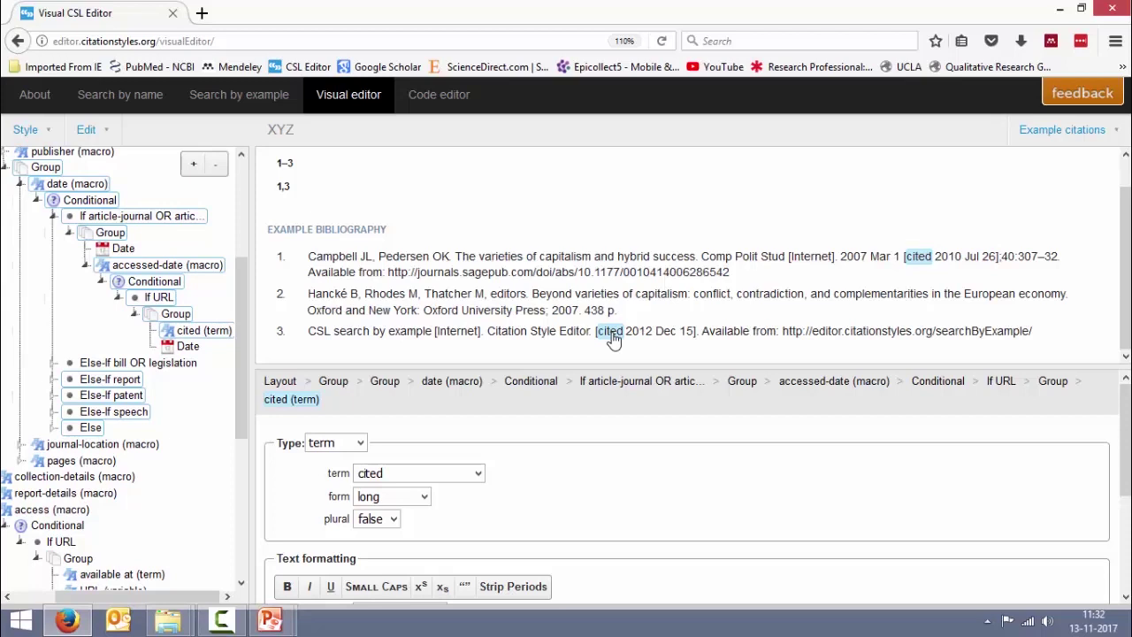
left_click(475, 473)
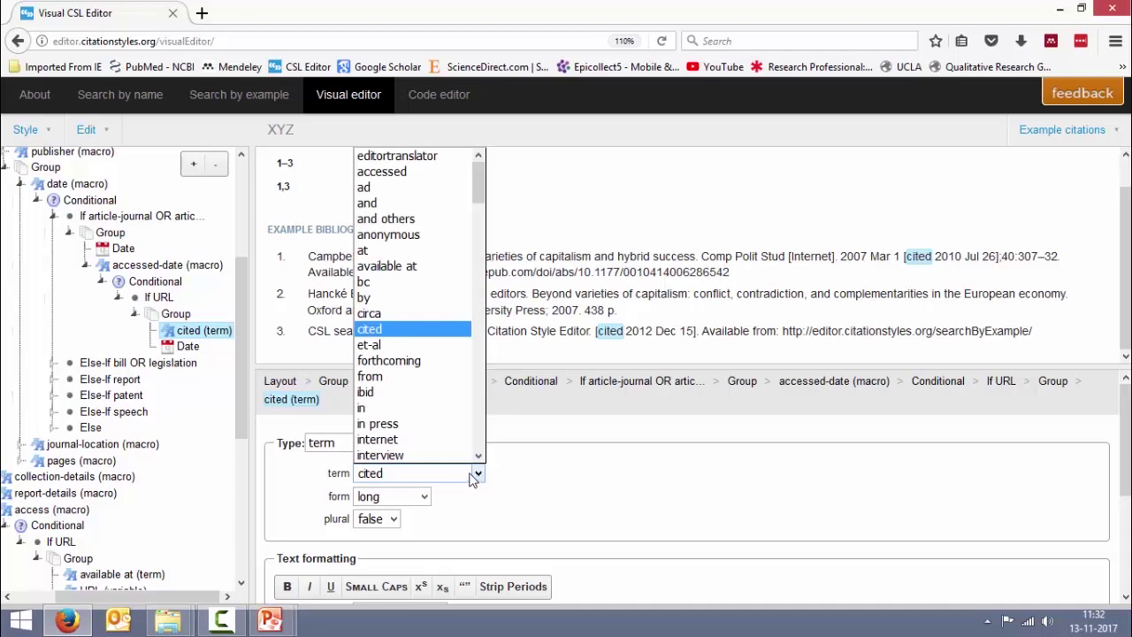
left_click(407, 175)
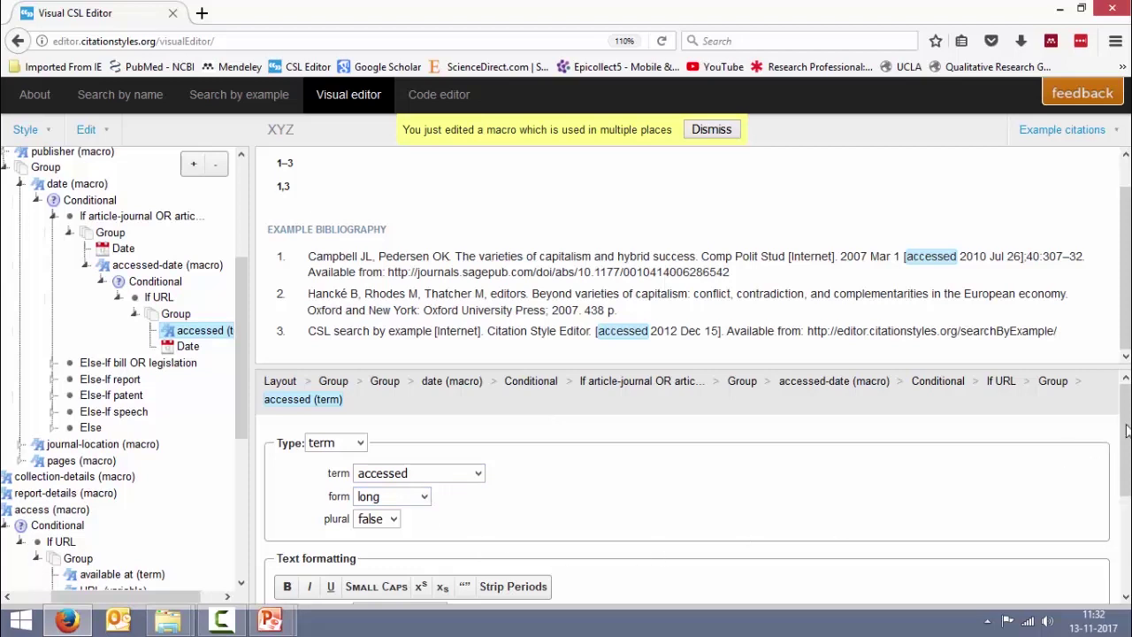
Set the 'accessed' label's text-case to capitalize-first.
scroll(1128, 430, "down", 2)
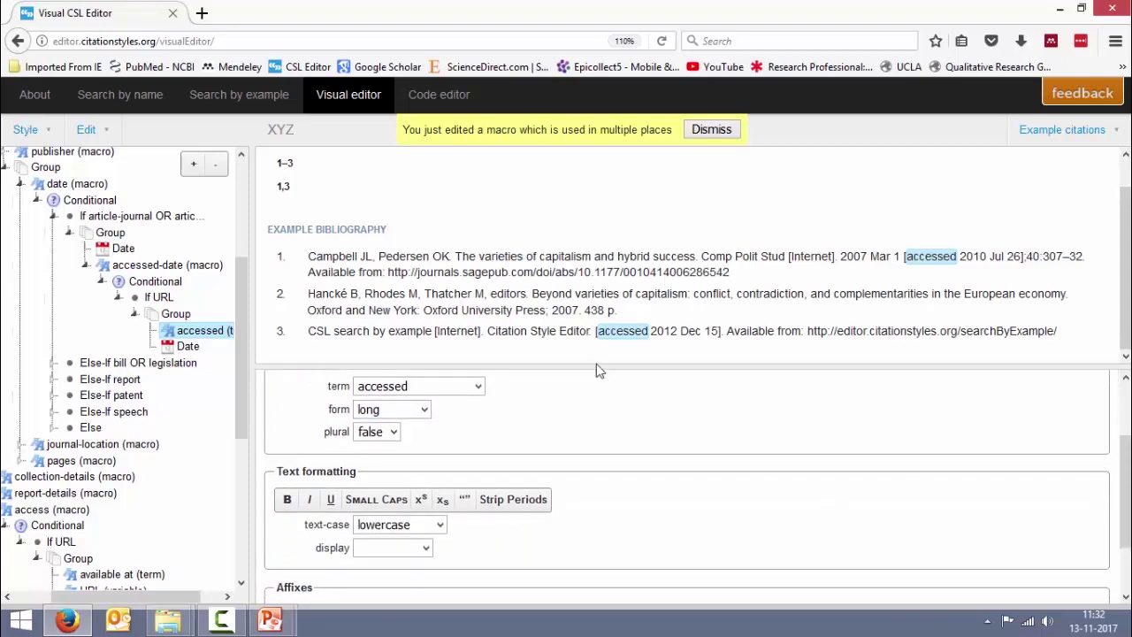
left_click(389, 526)
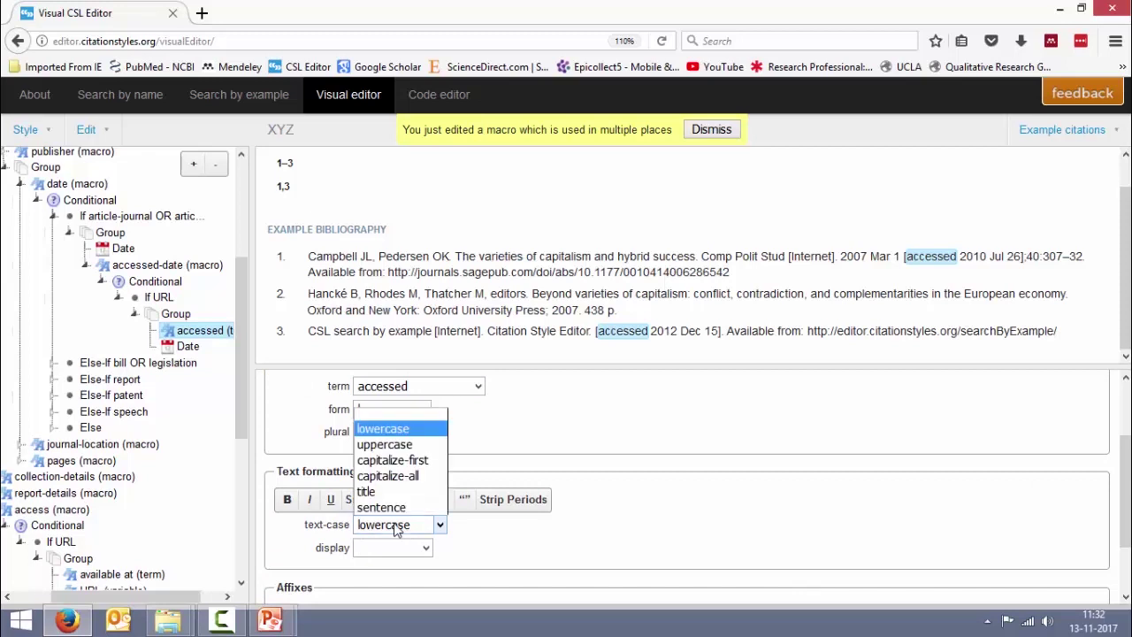
left_click(401, 461)
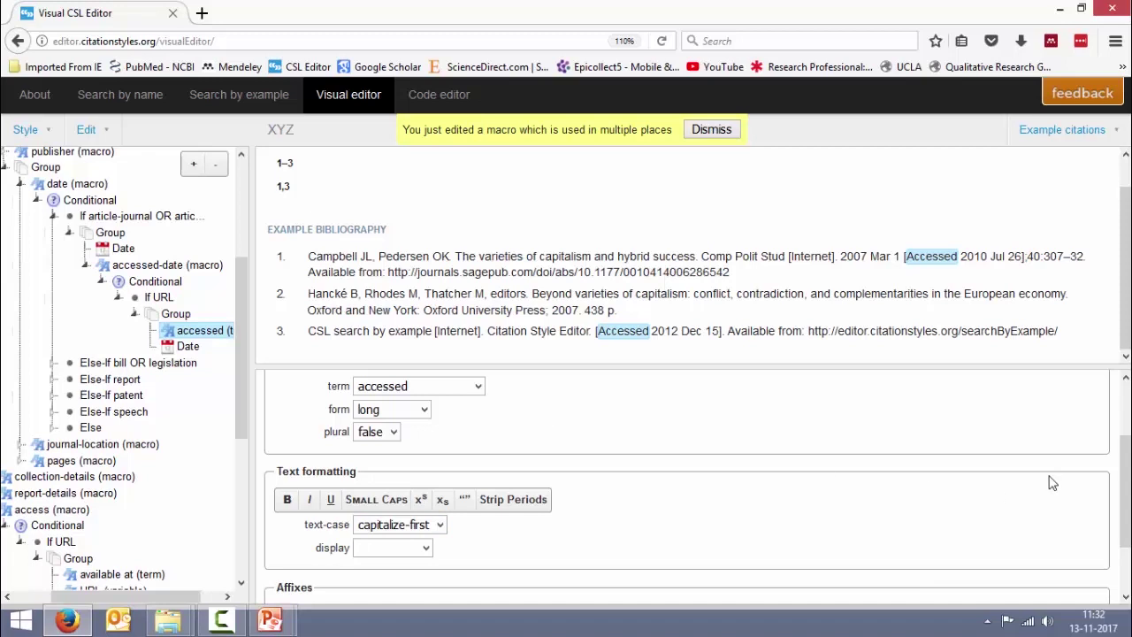
scroll(1125, 482, "up", 2)
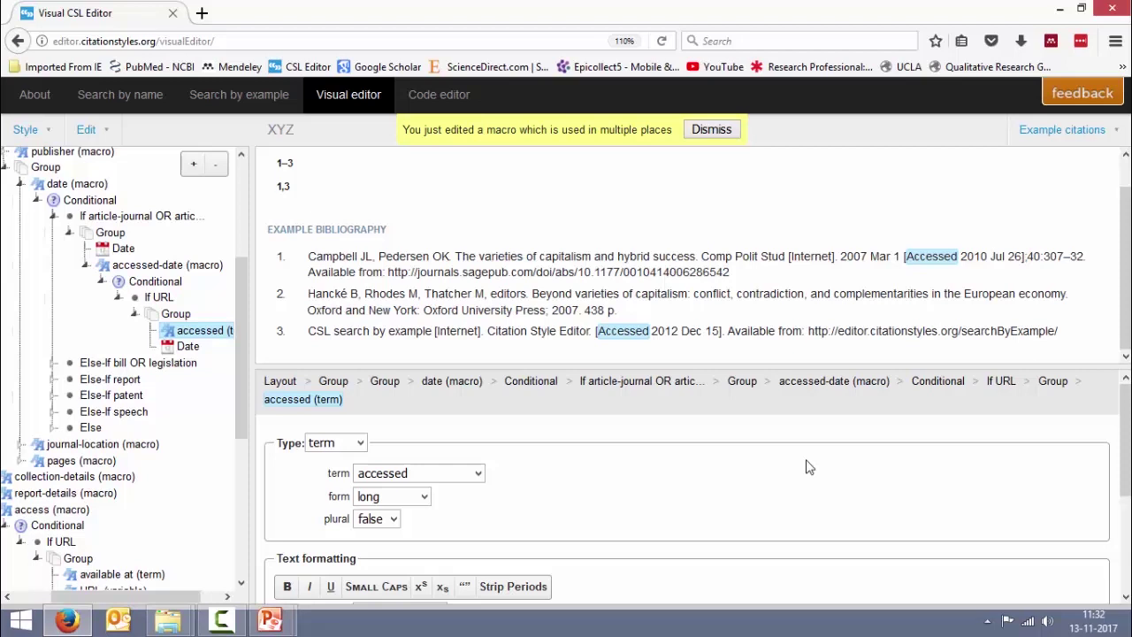
left_click(444, 480)
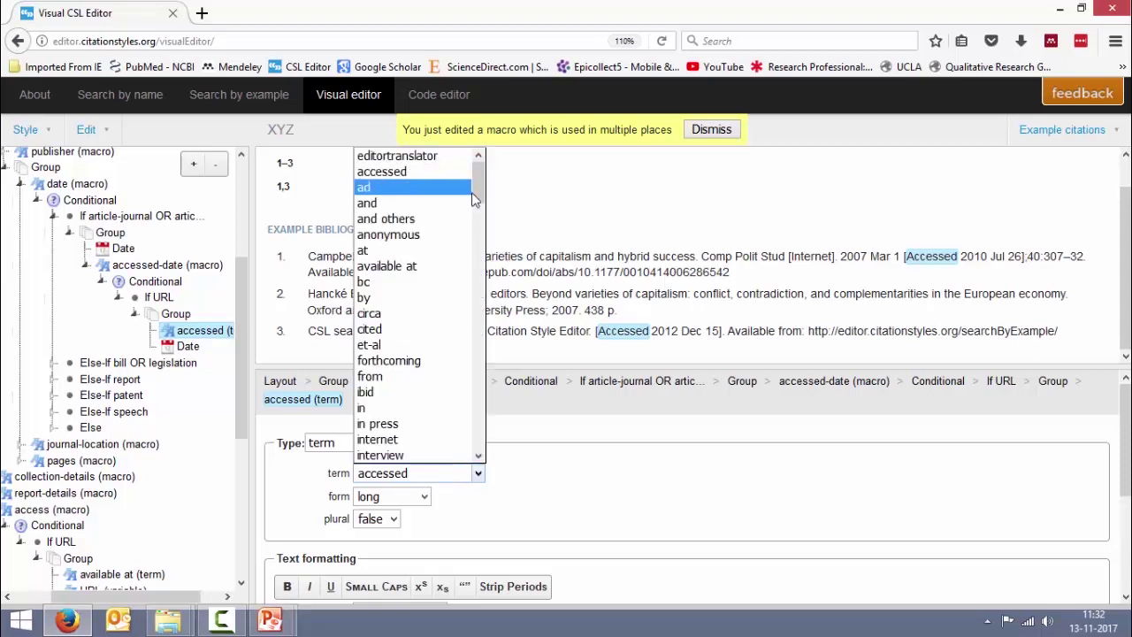
Turn the label from a term into a fixed value reading 'Accessed on:'.
mouse_move(477, 202)
left_mouse_down()
mouse_move(479, 252)
mouse_move(480, 187)
left_mouse_up()
key("Escape")
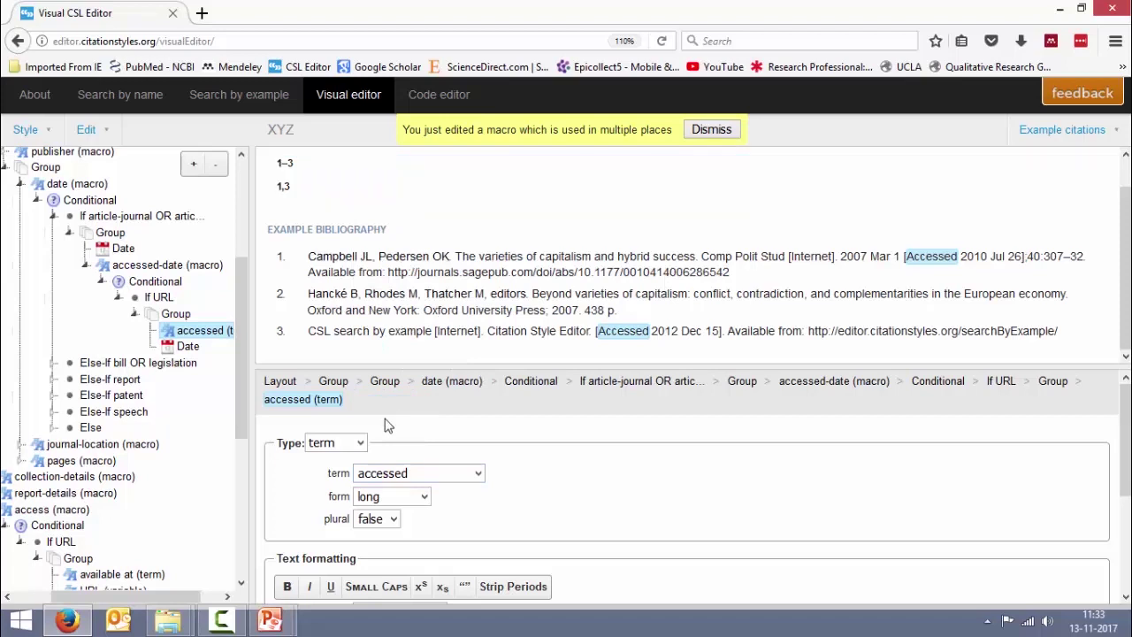
left_click(361, 444)
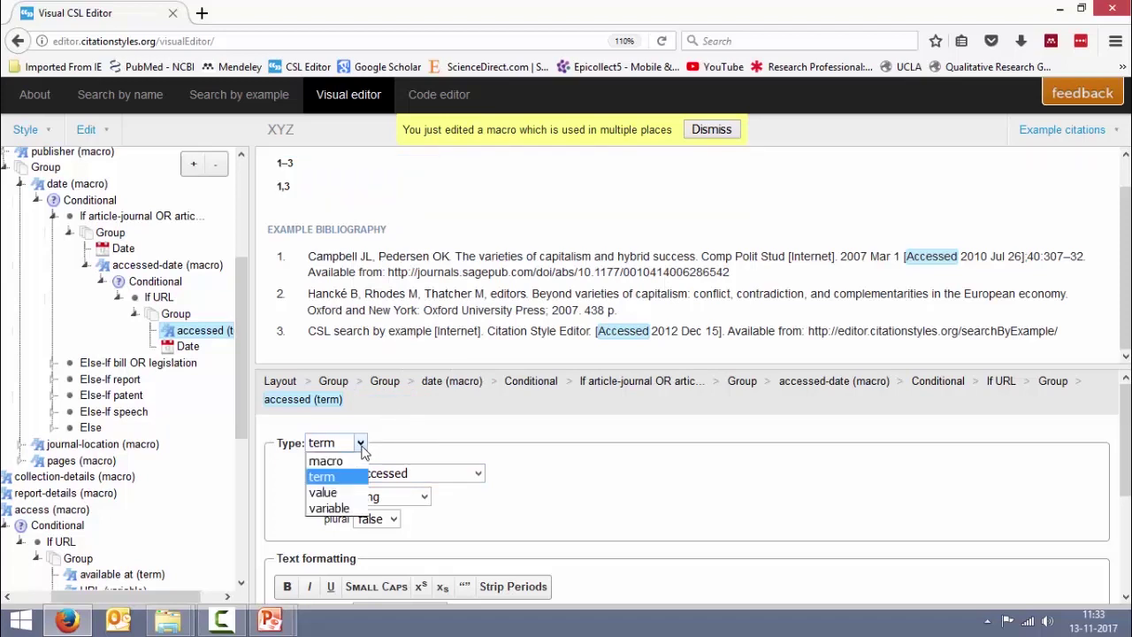
left_click(324, 493)
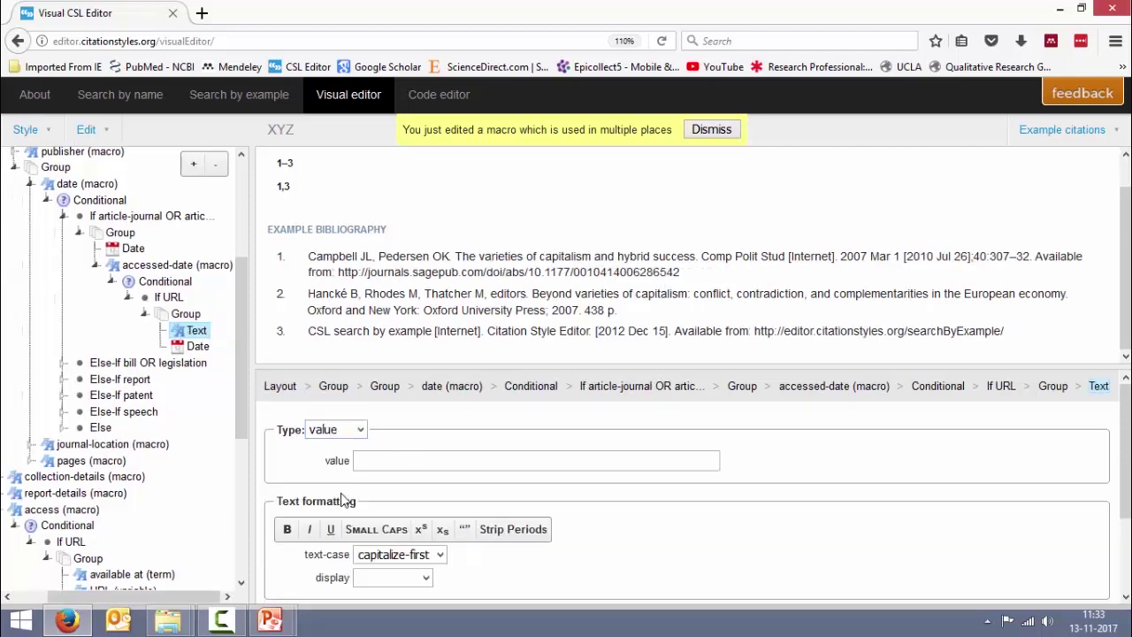
left_click(380, 461)
type("Accessed on")
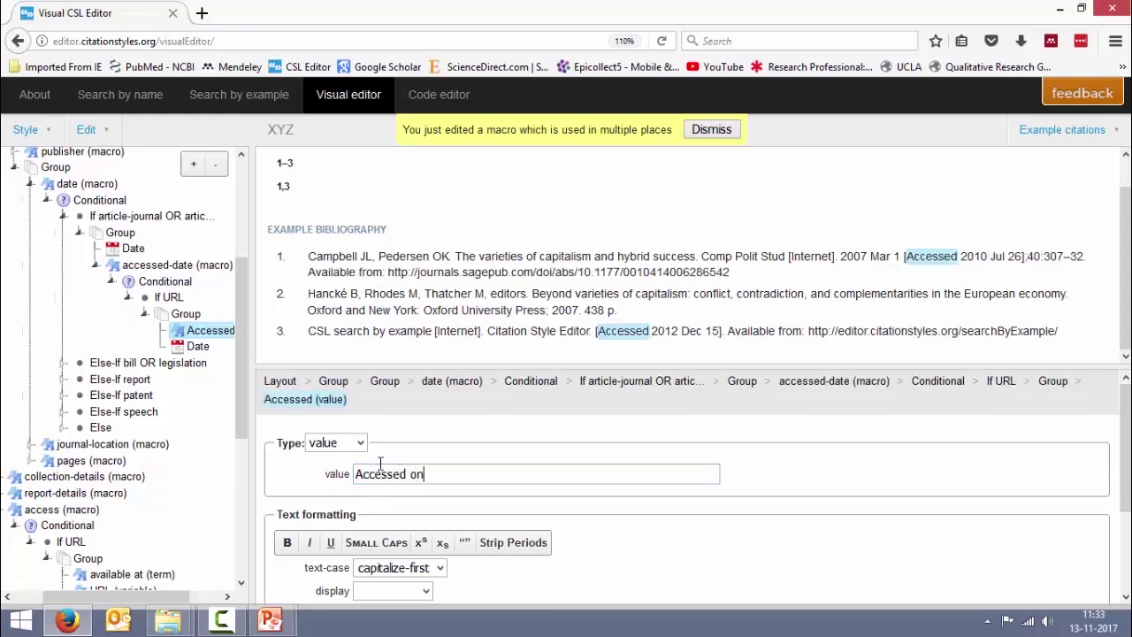
type(":")
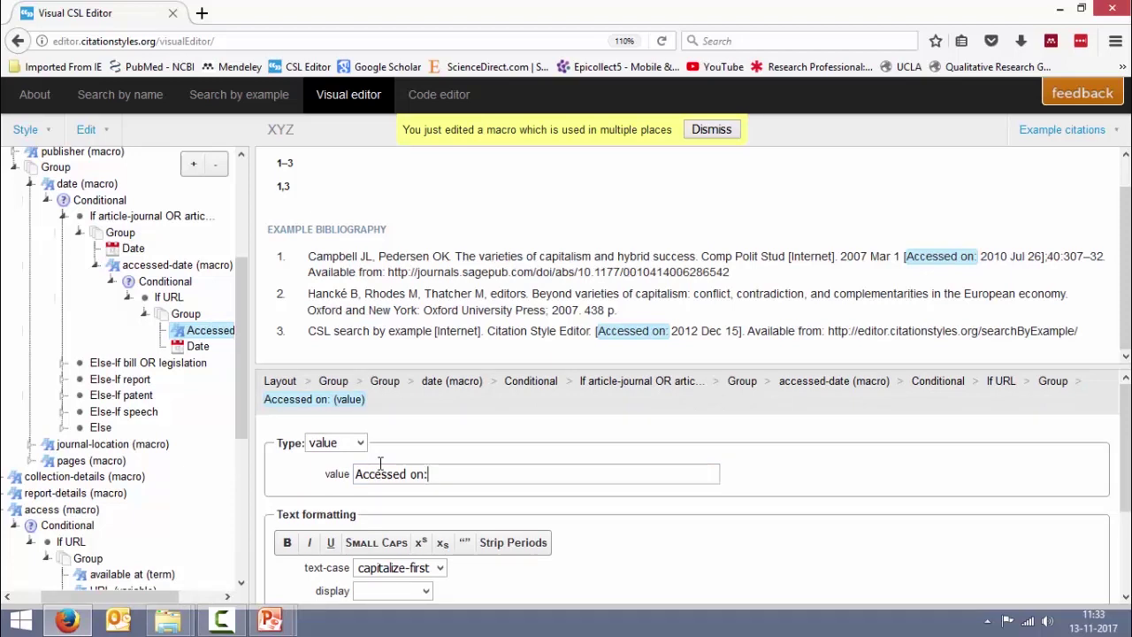
Select the access date in the third entry, leaving its date-parts at year-month-day.
left_click(707, 333)
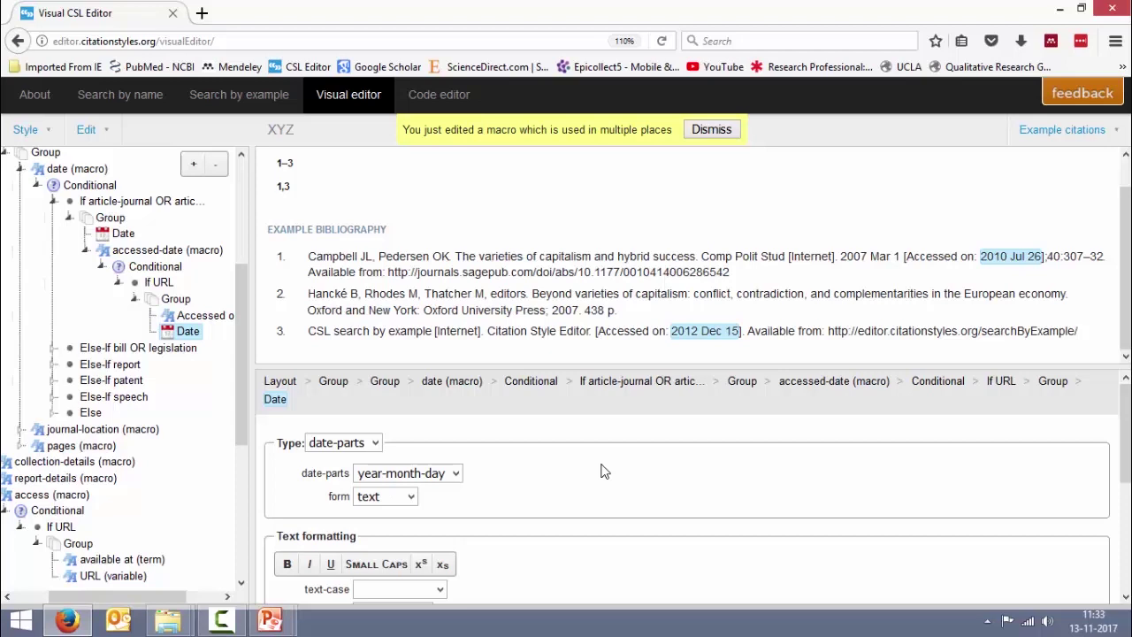
left_click(437, 475)
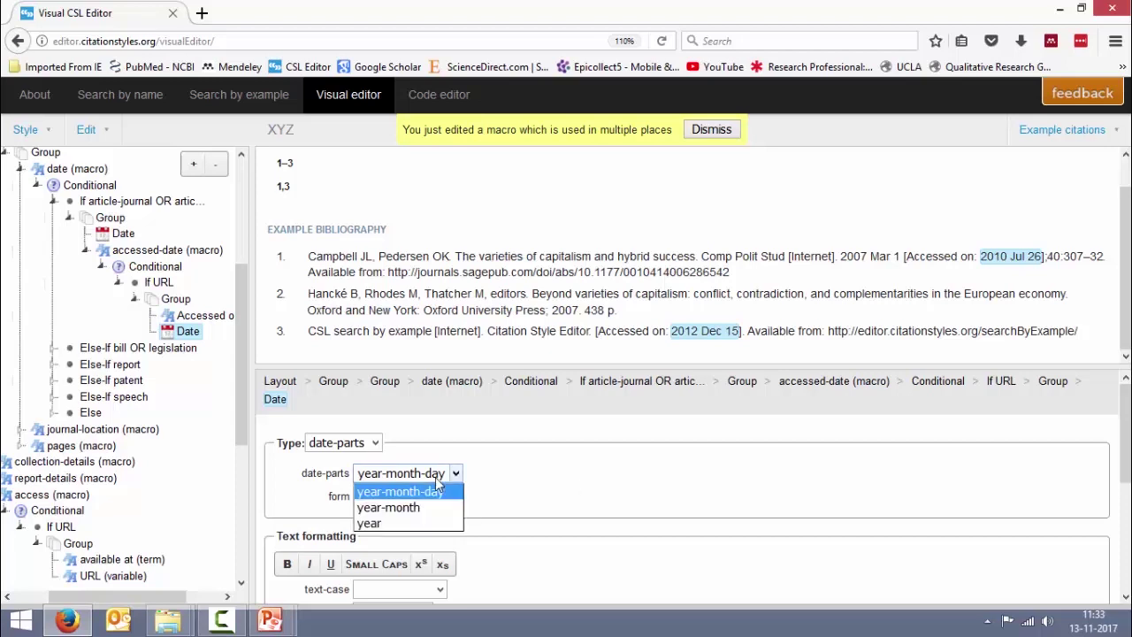
left_click(435, 479)
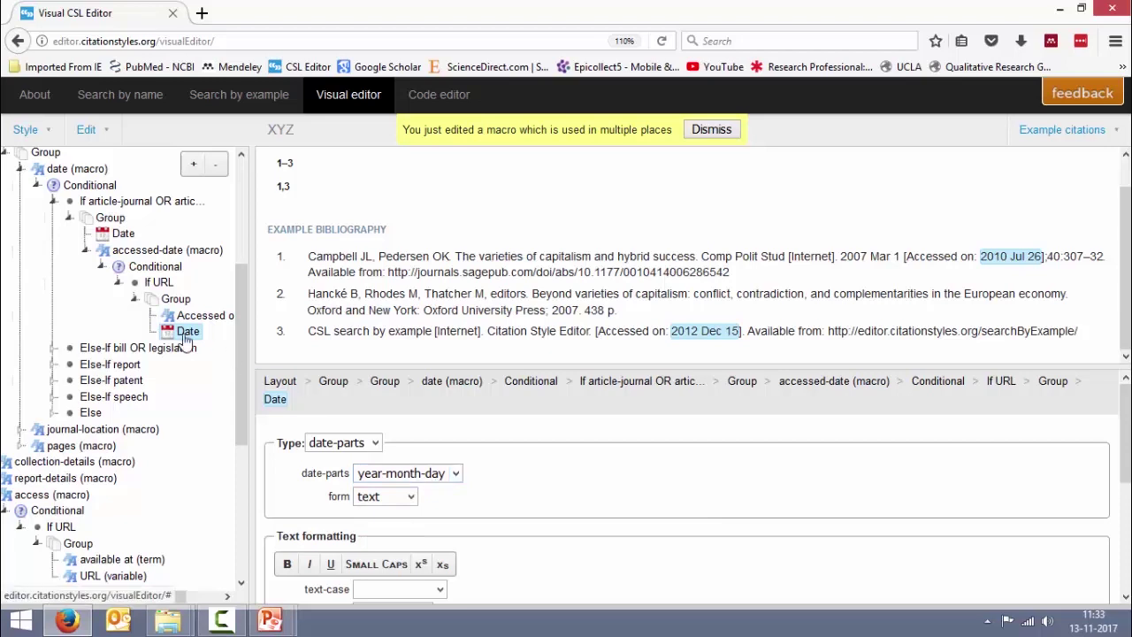
Add three Date-part child nodes inside the access Date node.
left_click(192, 168)
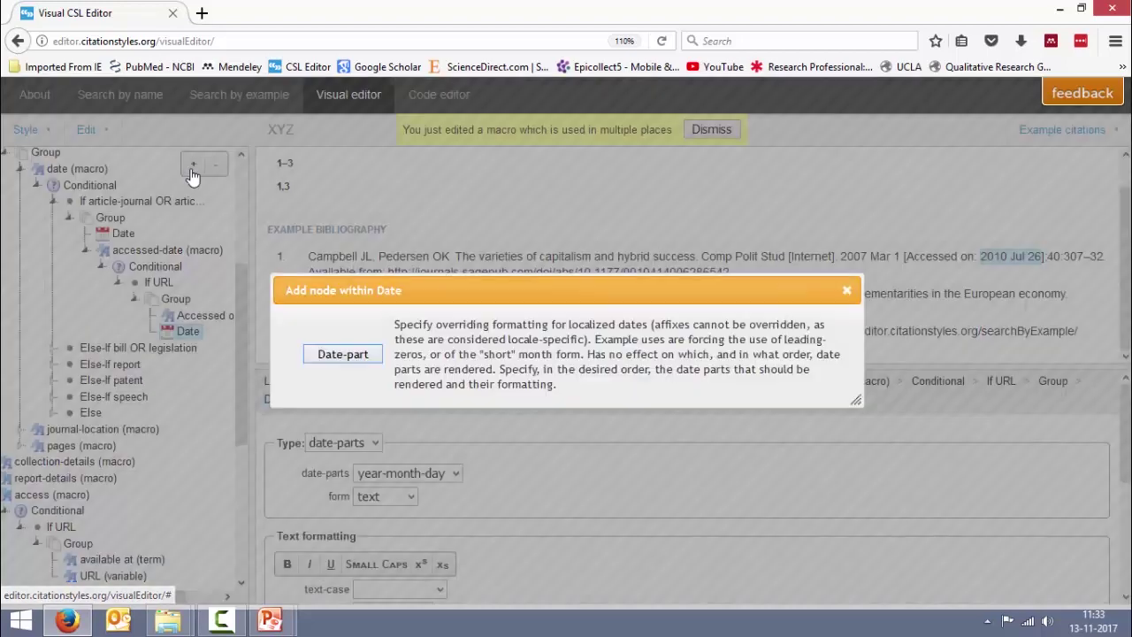
left_click(344, 354)
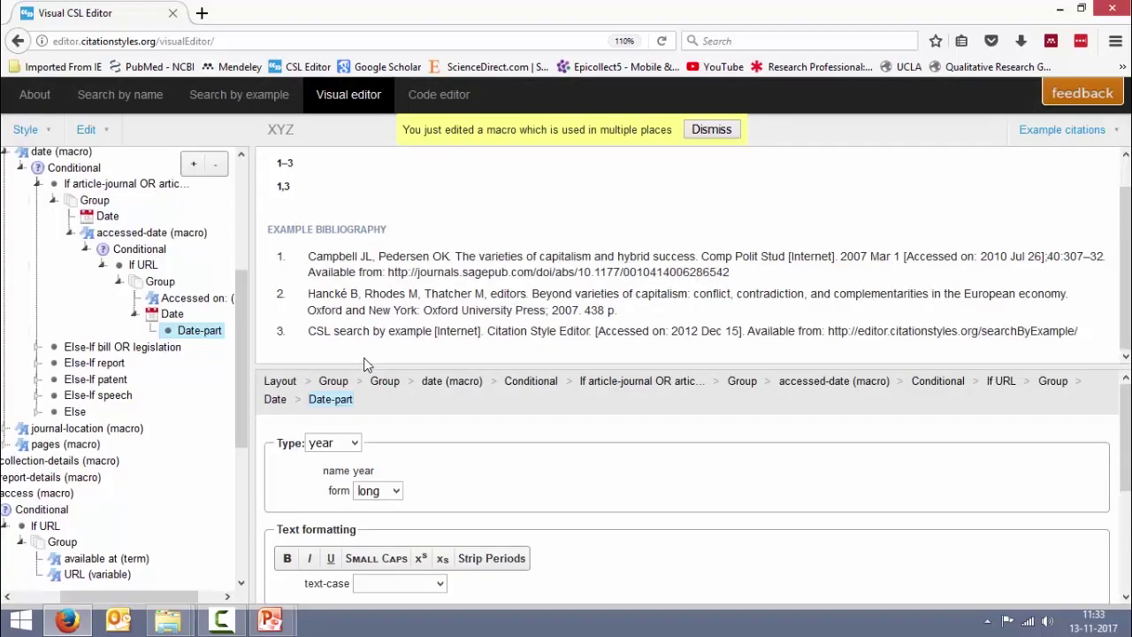
left_click(173, 316)
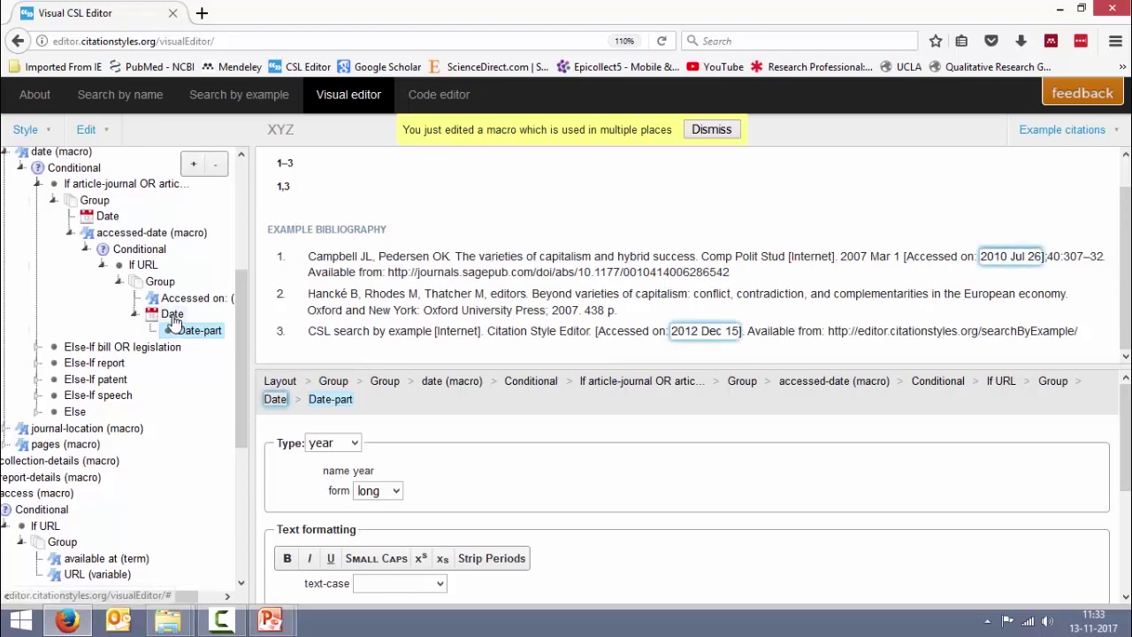
left_click(194, 167)
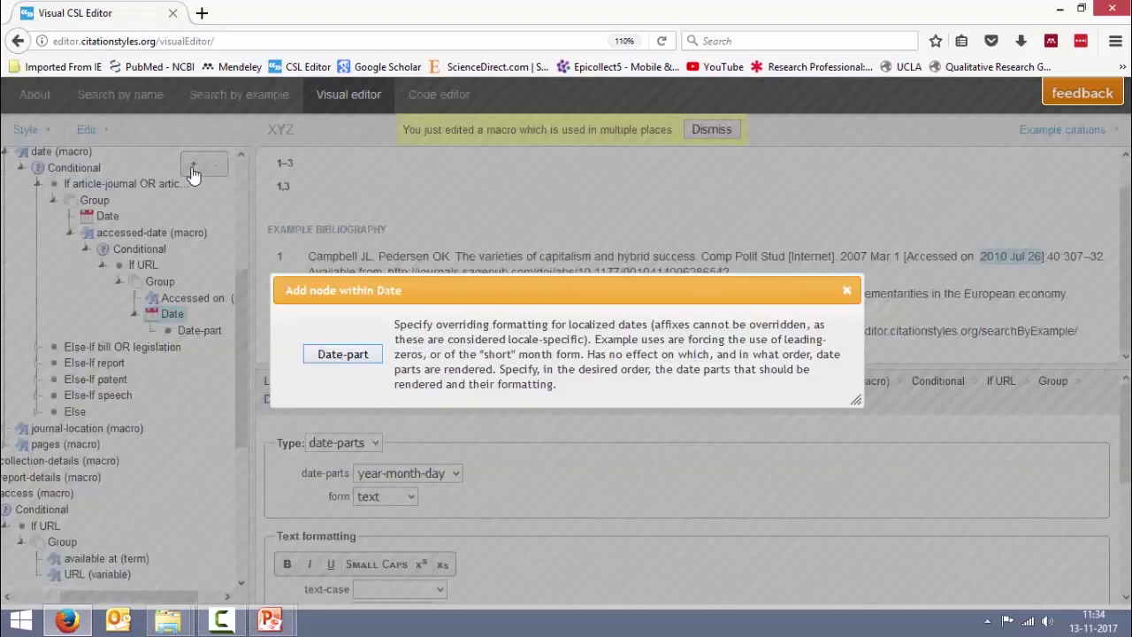
left_click(357, 353)
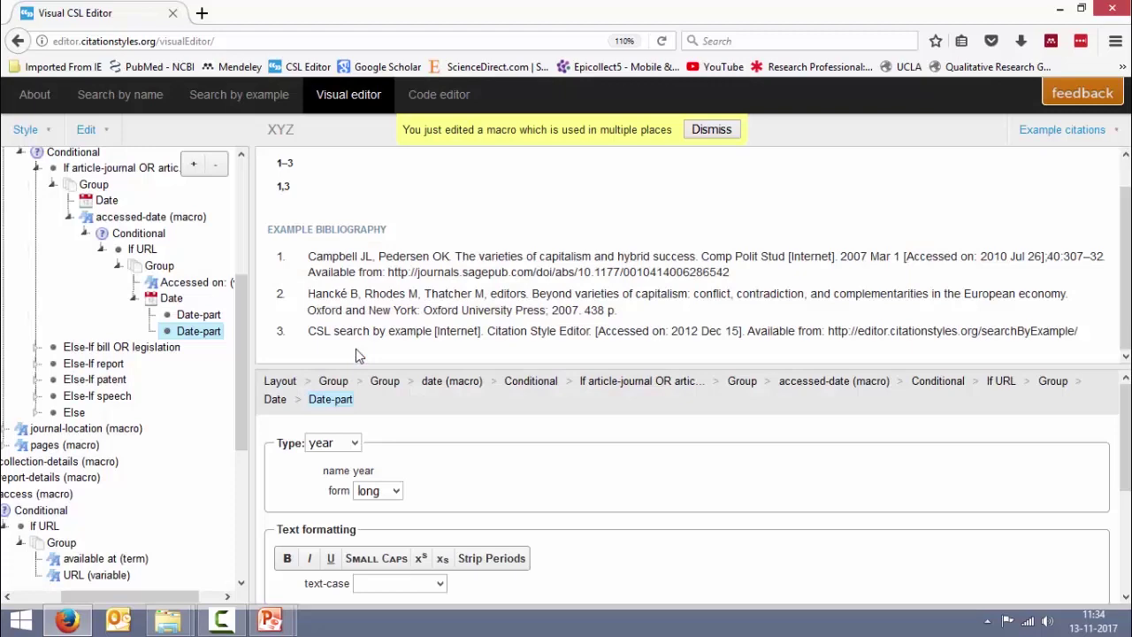
left_click(171, 299)
left_click(193, 168)
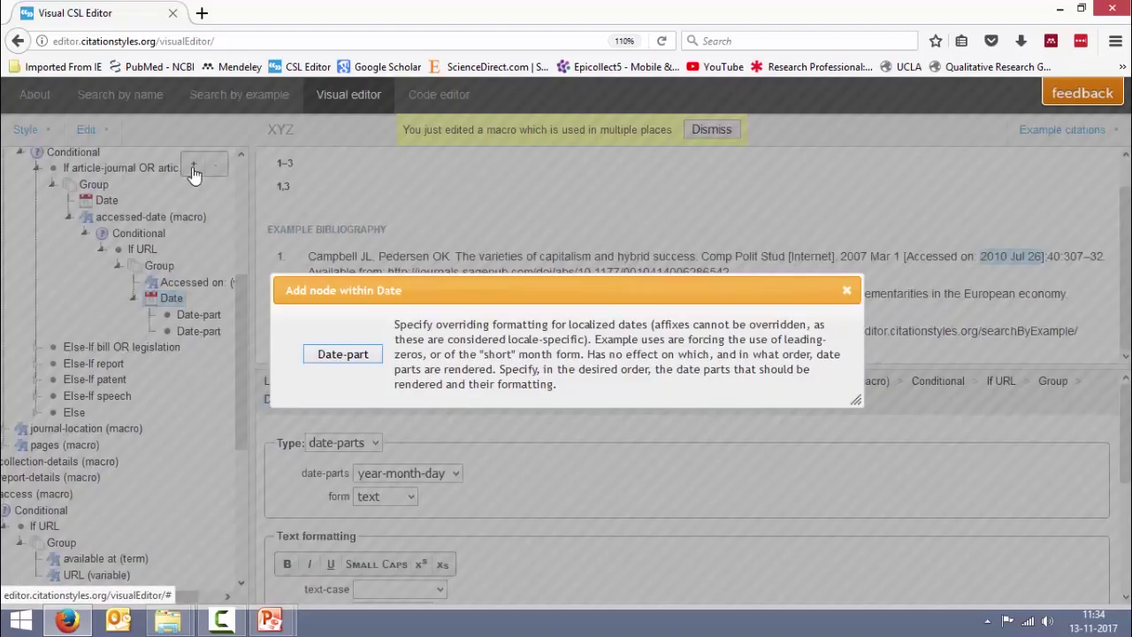
left_click(324, 353)
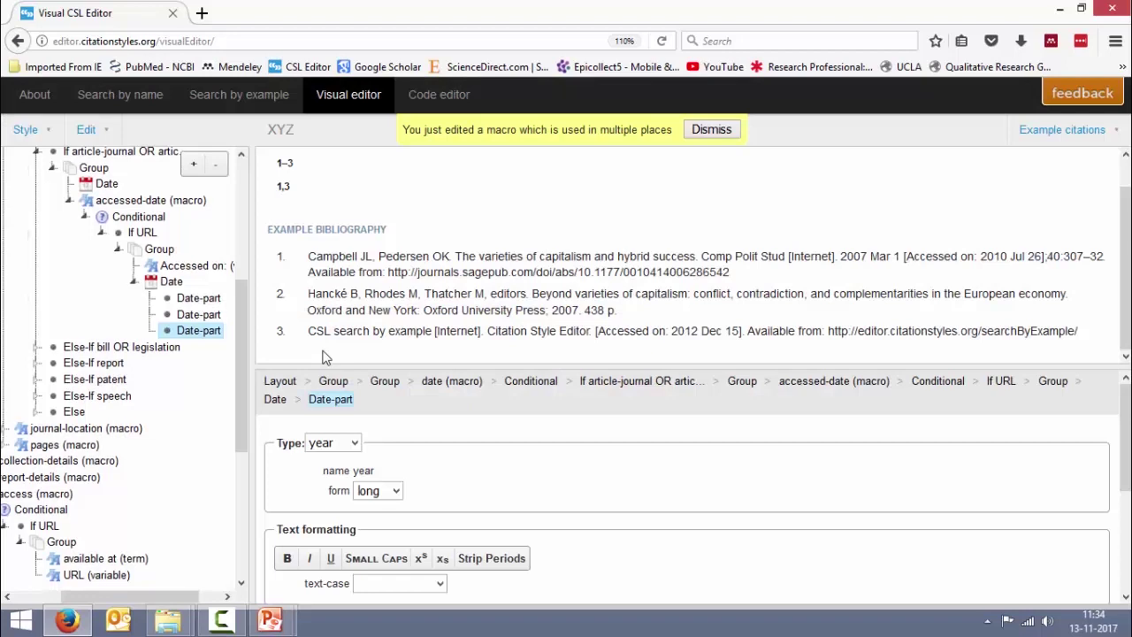
Set the first date-part to day and the second to month, keeping the third as year.
left_click(217, 300)
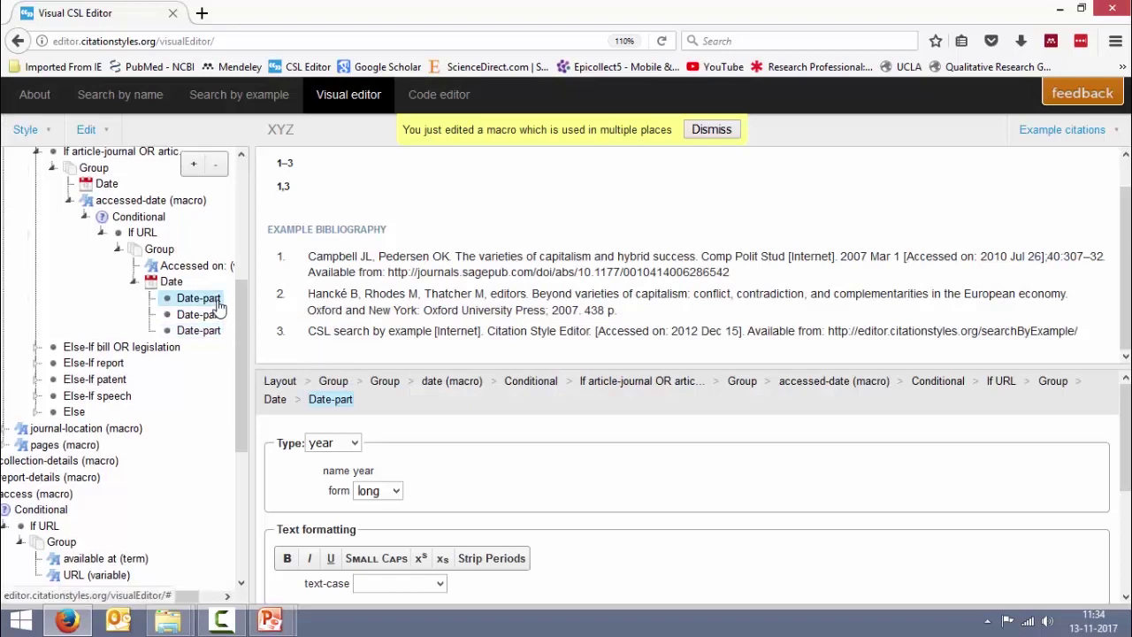
left_click(342, 444)
left_click(337, 463)
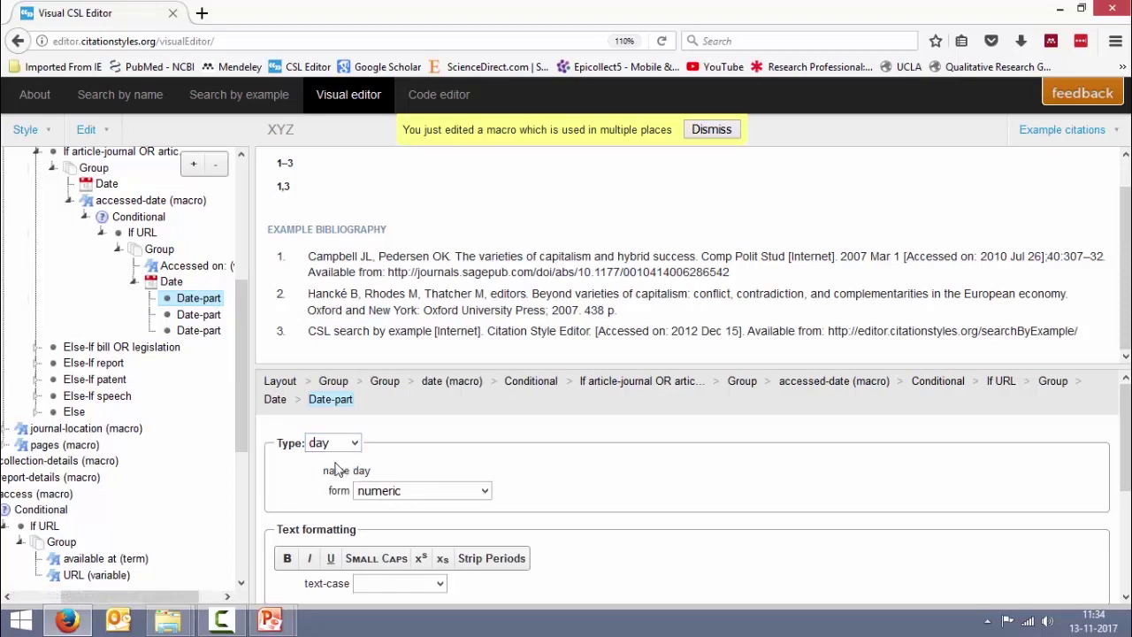
left_click(209, 315)
left_click(340, 443)
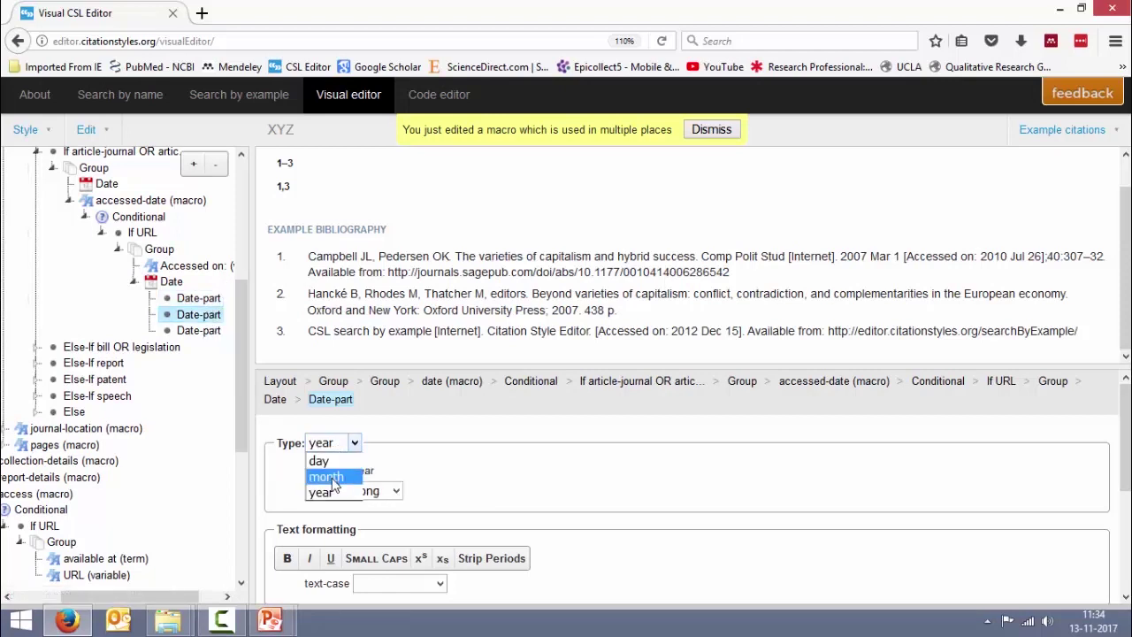
left_click(332, 478)
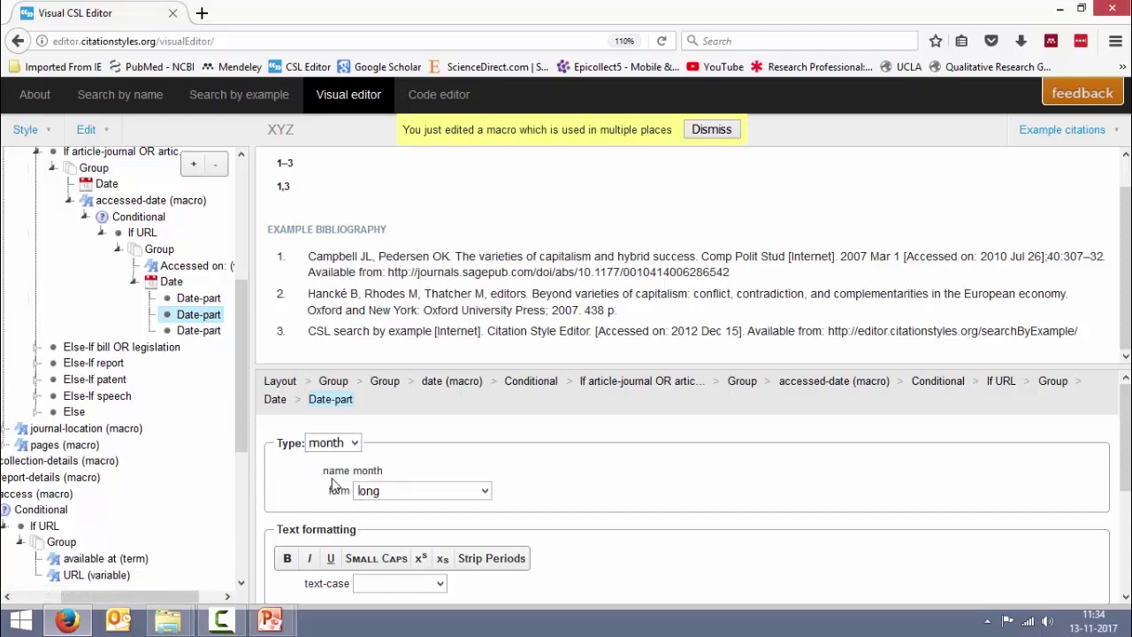
left_click(210, 331)
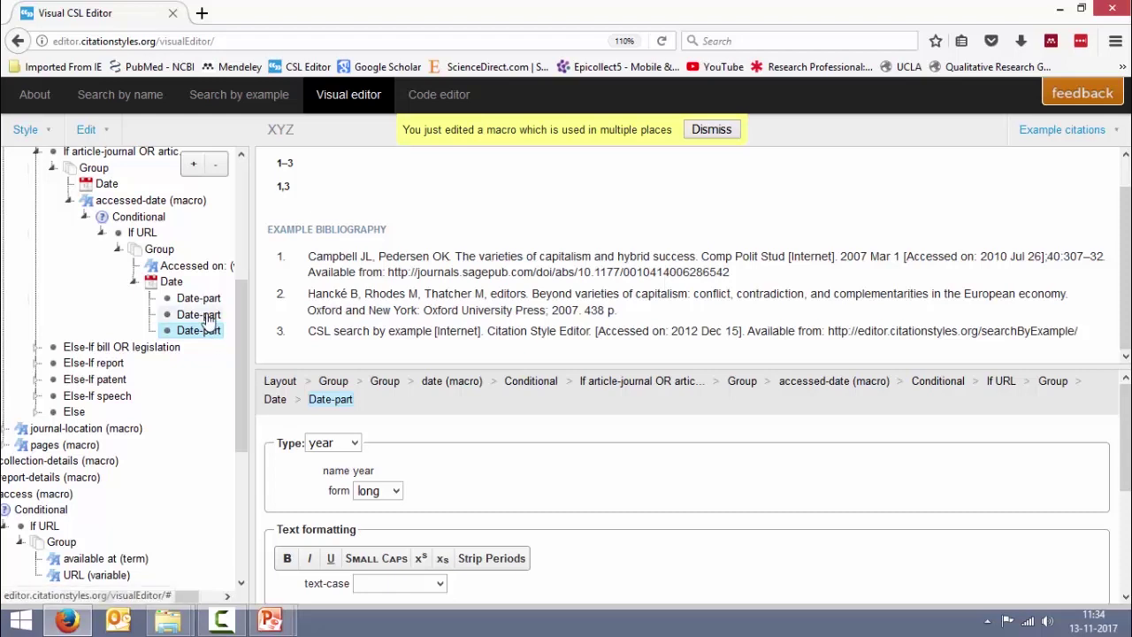
left_click(169, 282)
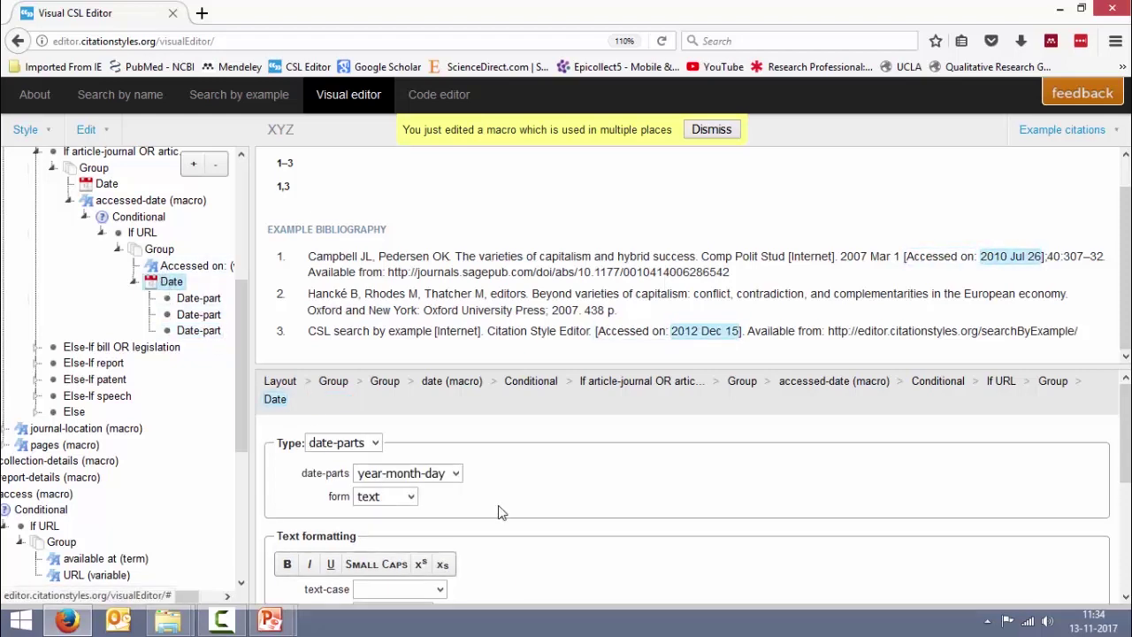
Set the Date node's form to blank so the day-month-year date-parts apply.
left_click(402, 498)
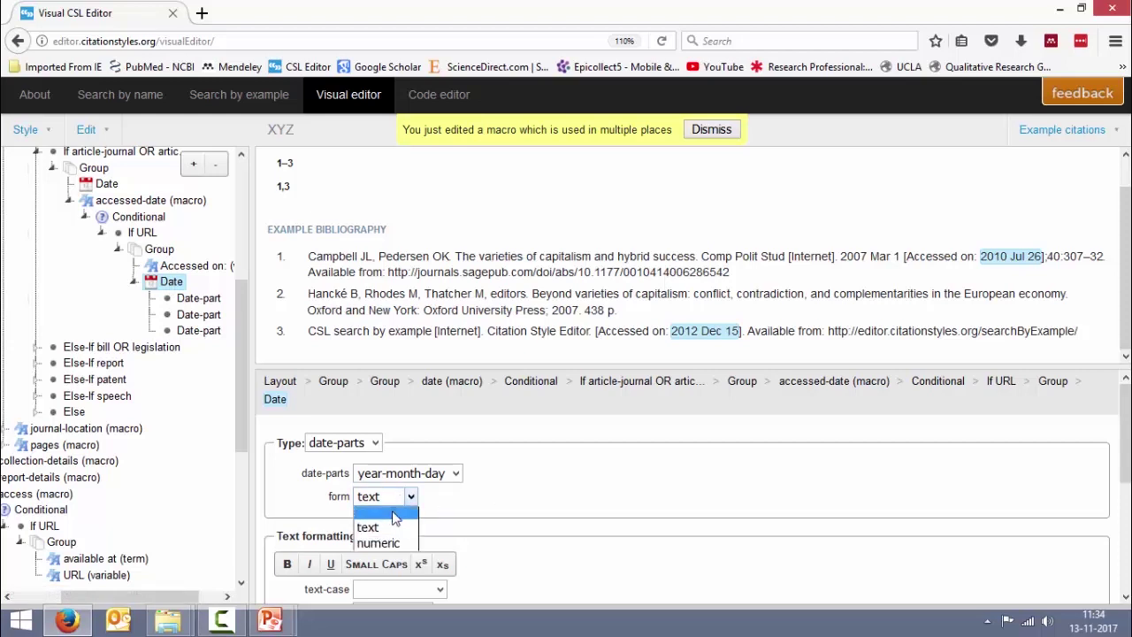
left_click(395, 517)
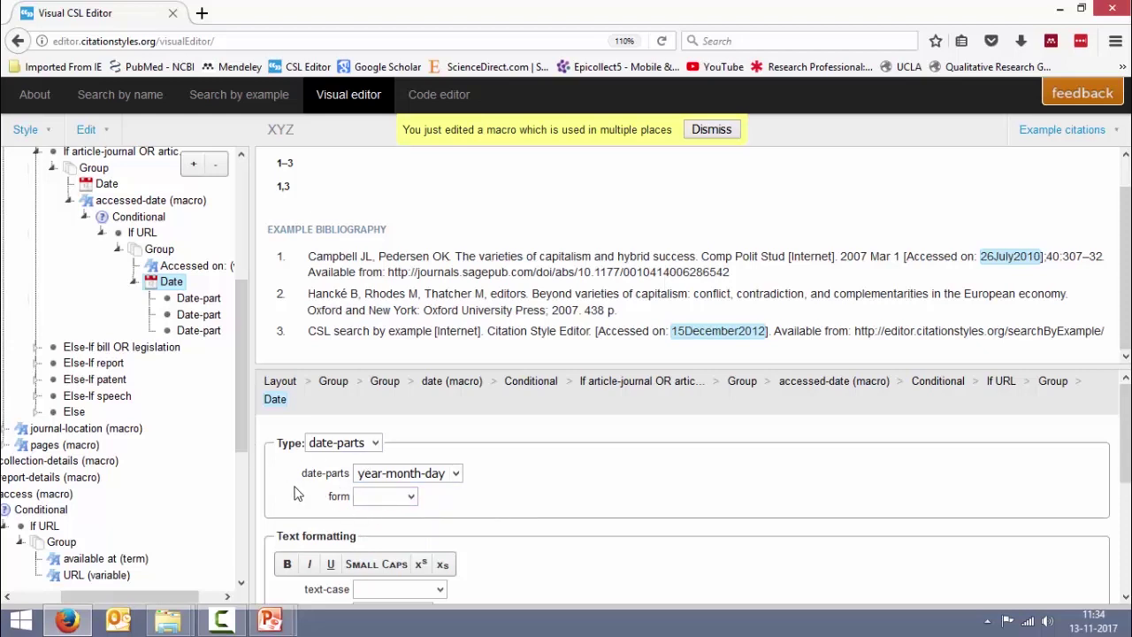
left_click(203, 301)
left_click(200, 315)
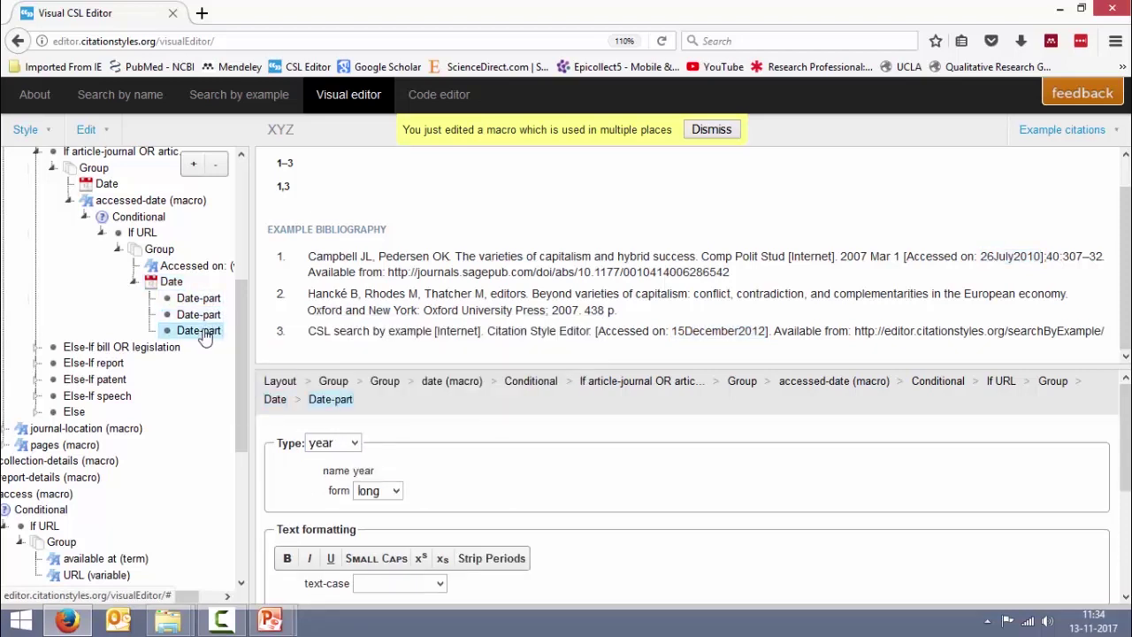
left_click(205, 299)
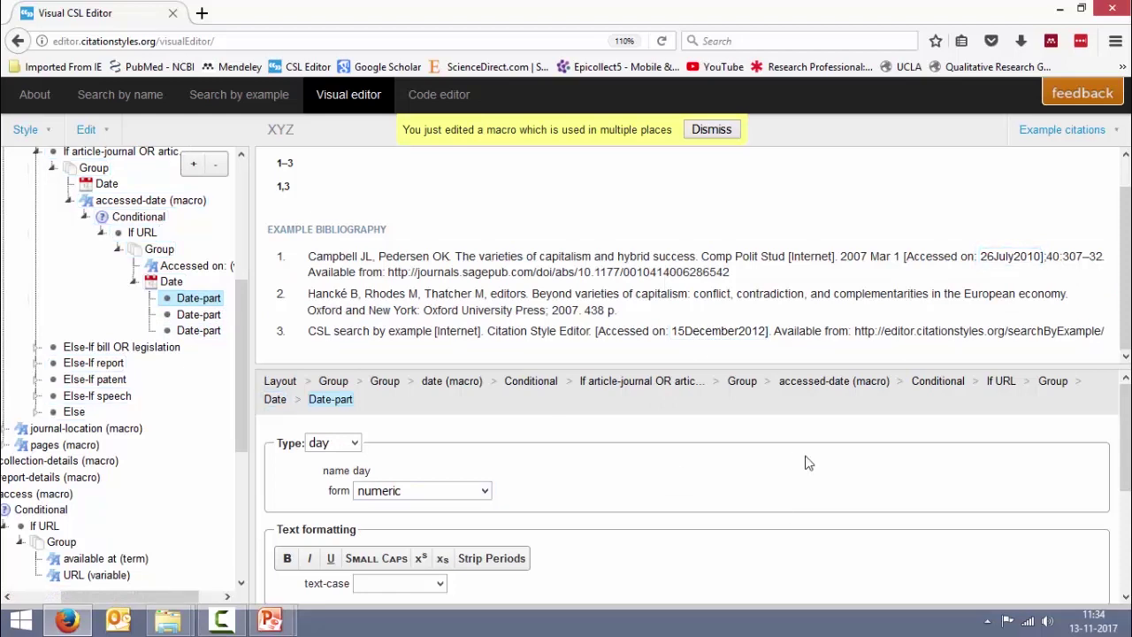
Give the day and month parts a space suffix and set the month form to short.
left_click_drag(1126, 419, 1127, 472)
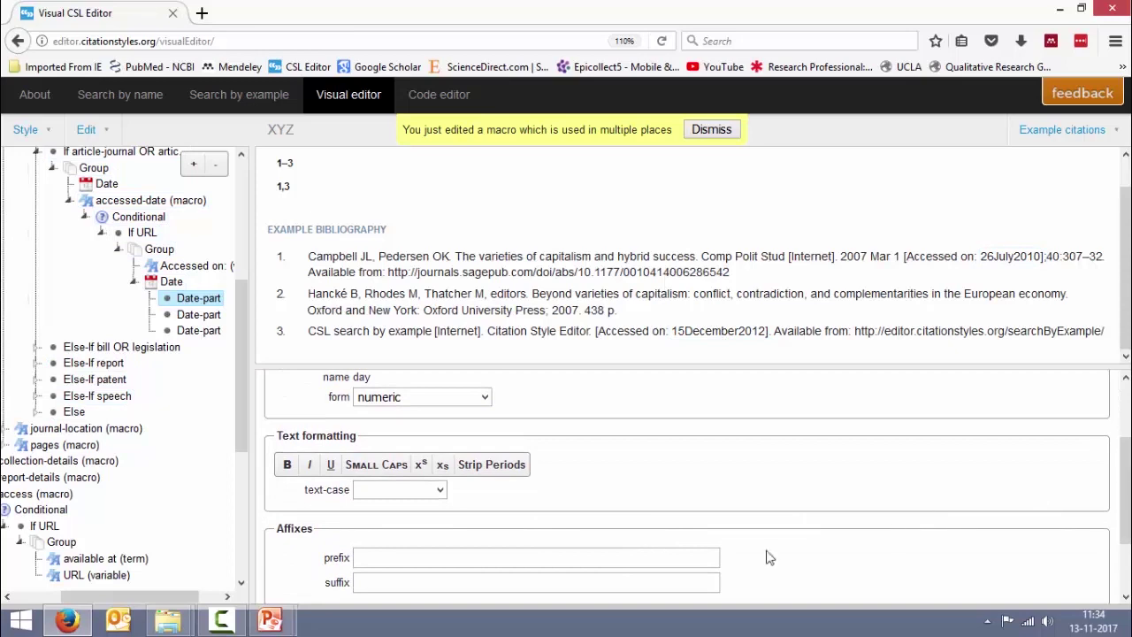
left_click(492, 580)
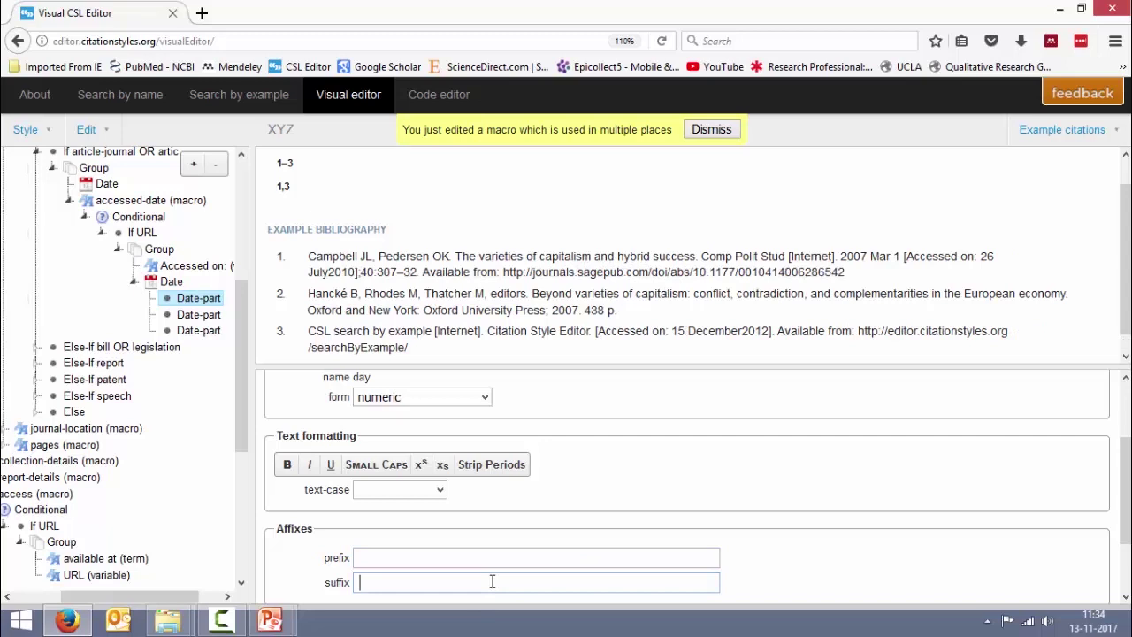
left_click(216, 318)
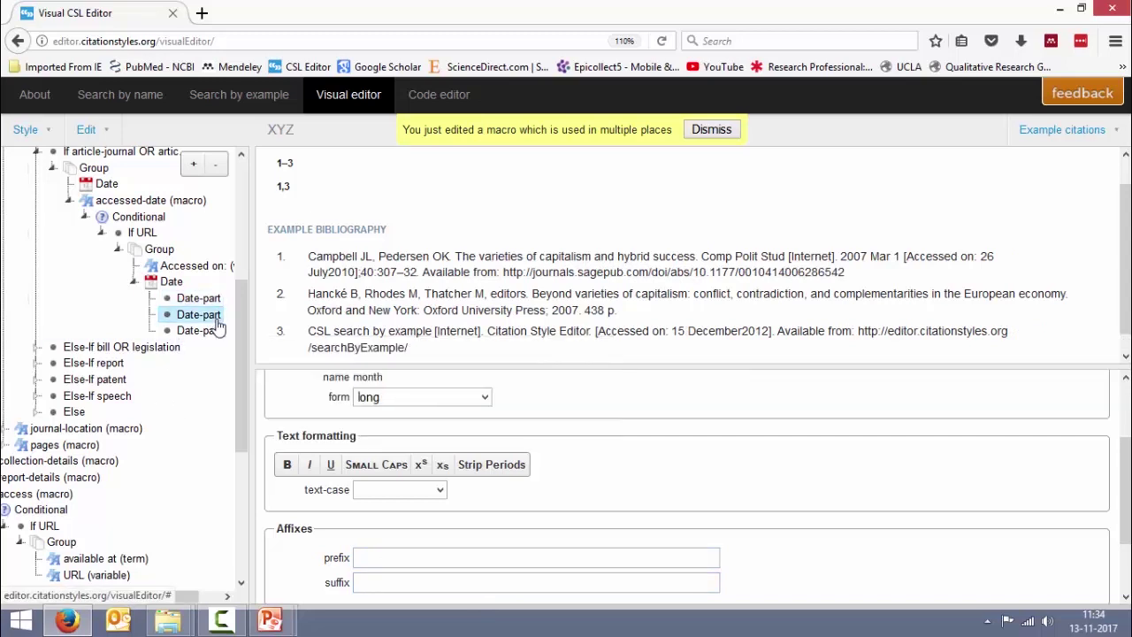
left_click(433, 587)
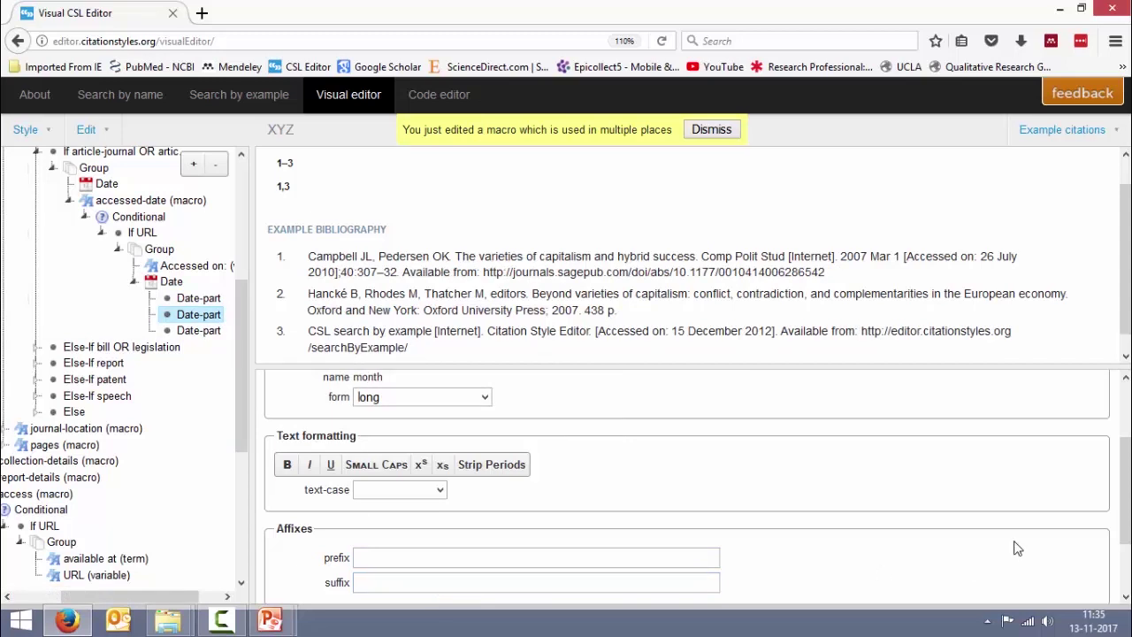
scroll(1125, 486, "up", 1)
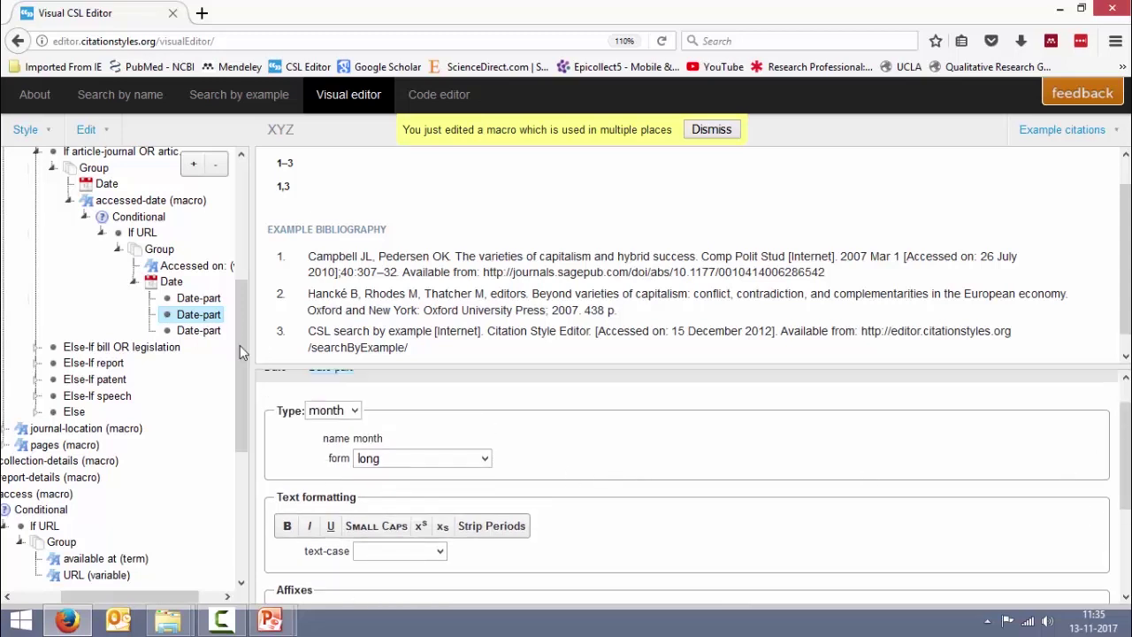
left_click(425, 456)
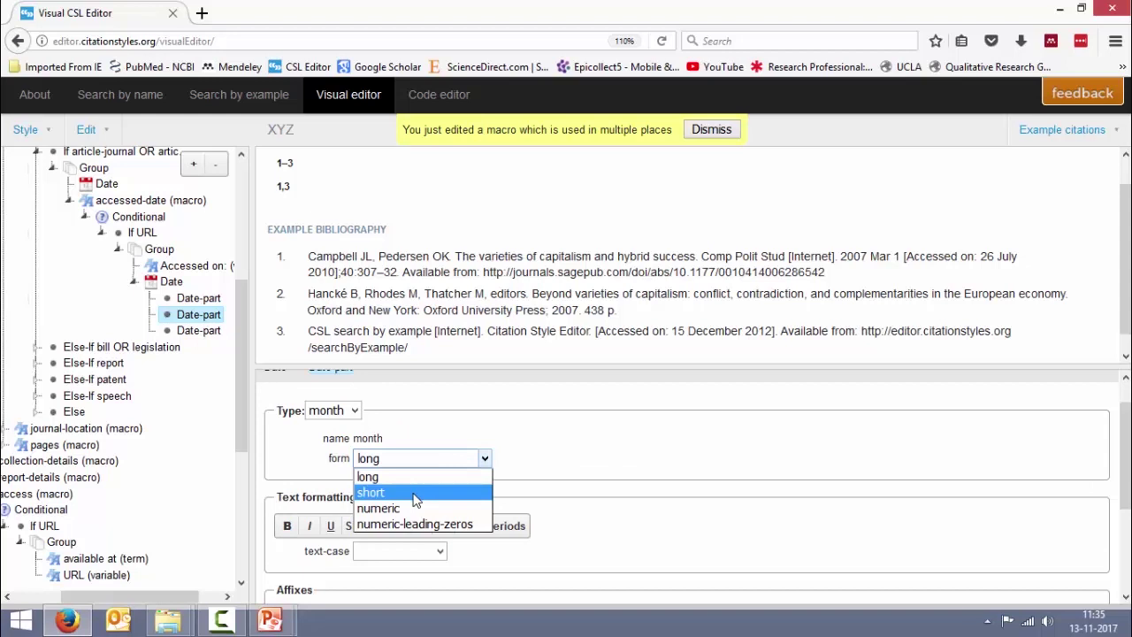
left_click(415, 493)
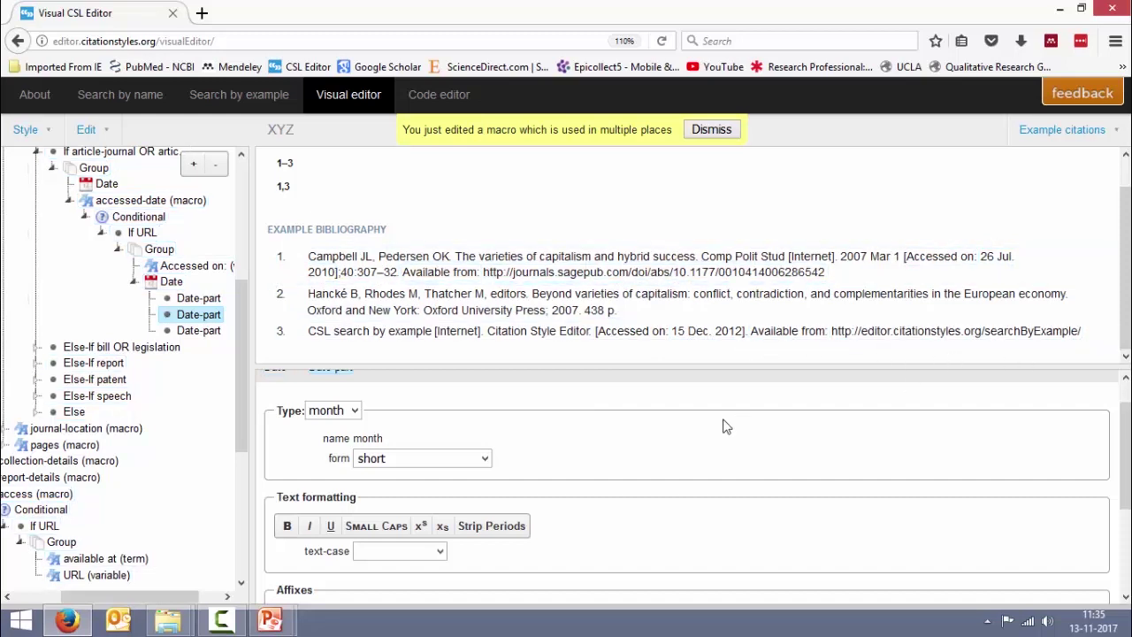
Drag the bracketed accessed-date group into the If URL group, after URL (variable).
left_click(636, 342)
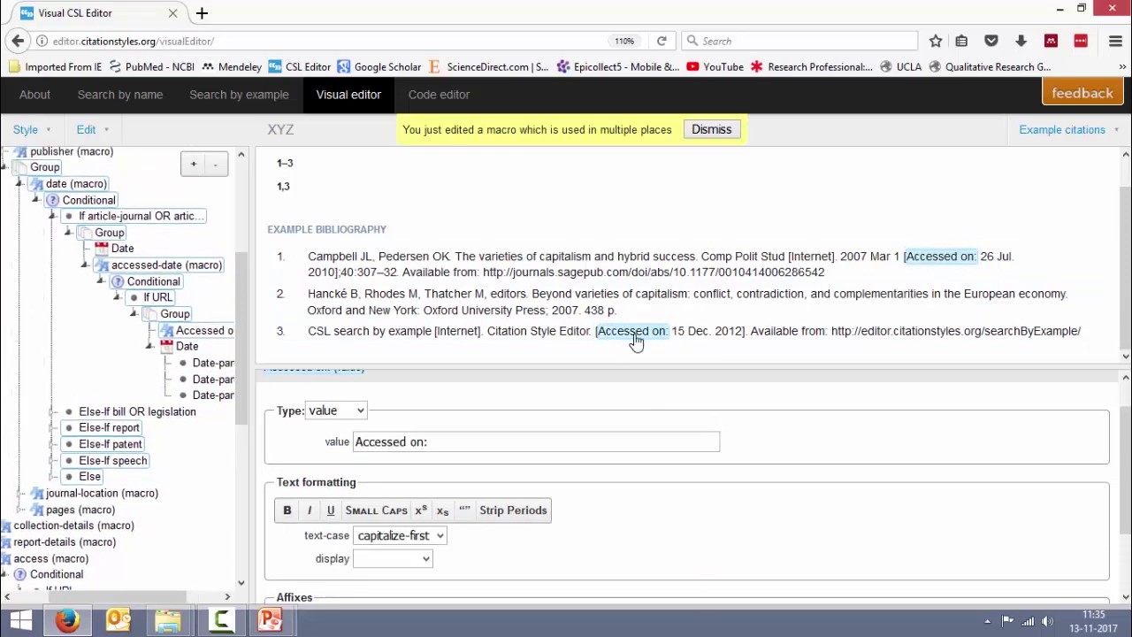
left_click(177, 317)
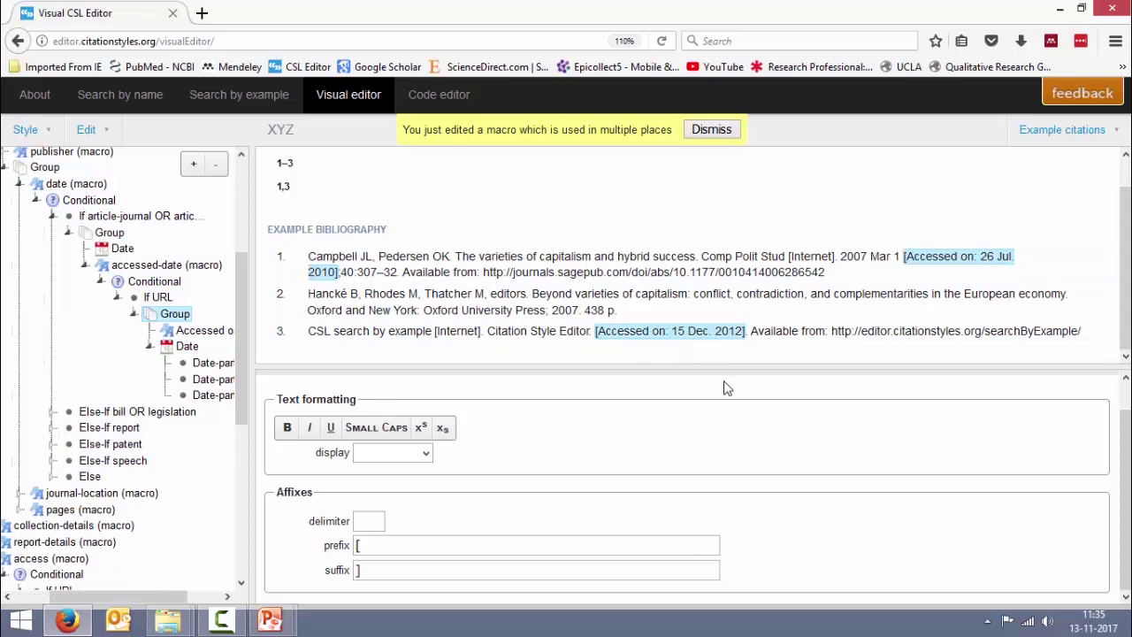
left_click(773, 336)
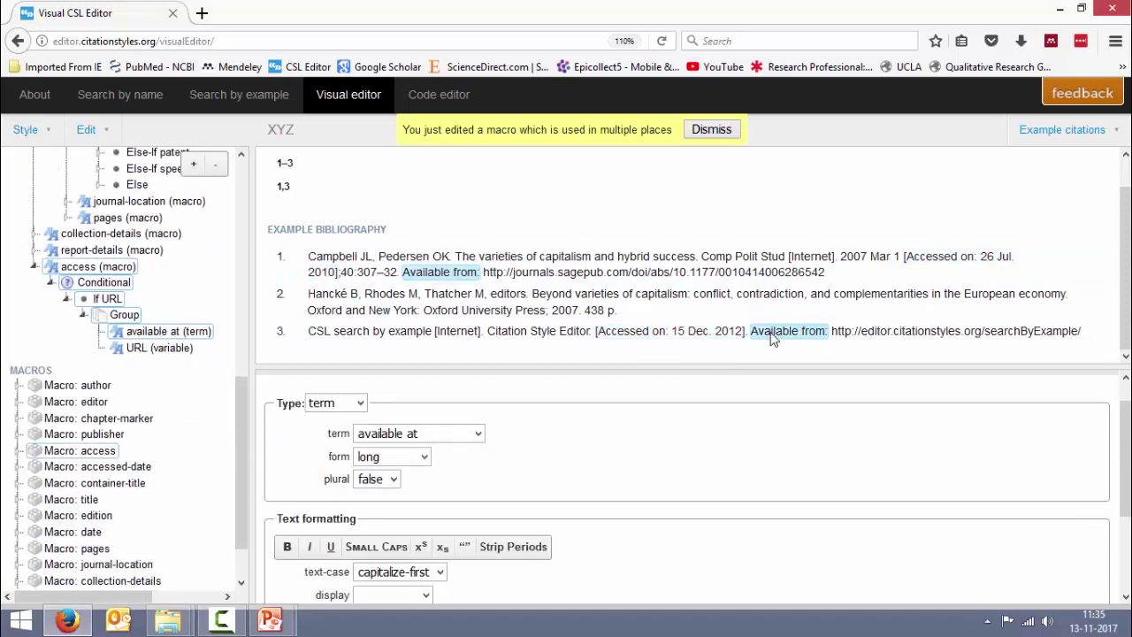
left_click(115, 321)
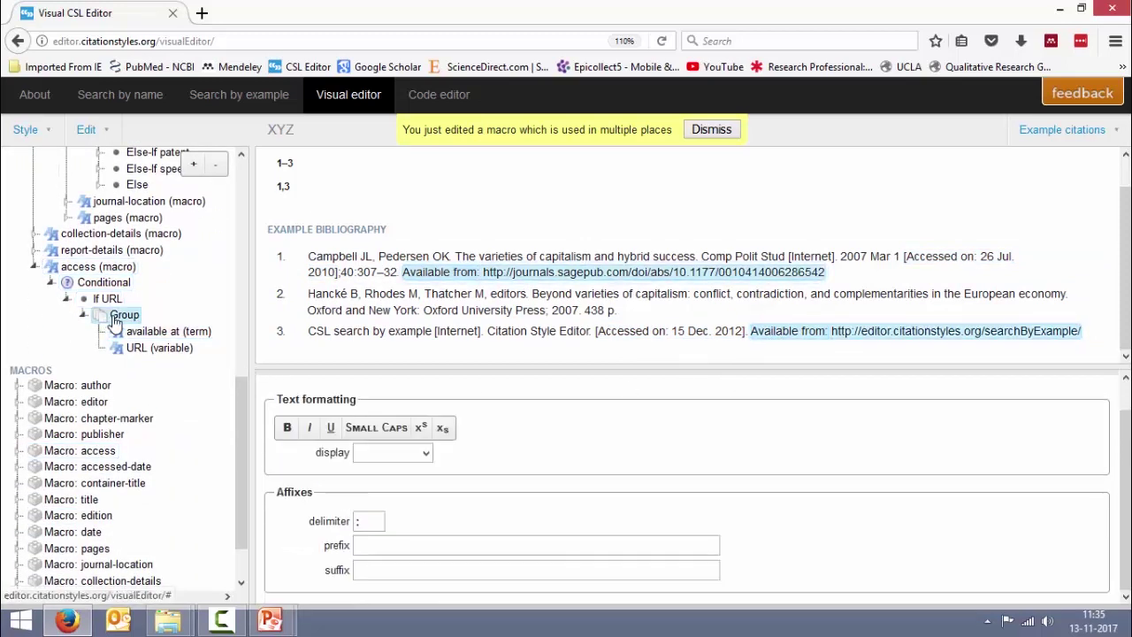
left_click_drag(240, 411, 248, 330)
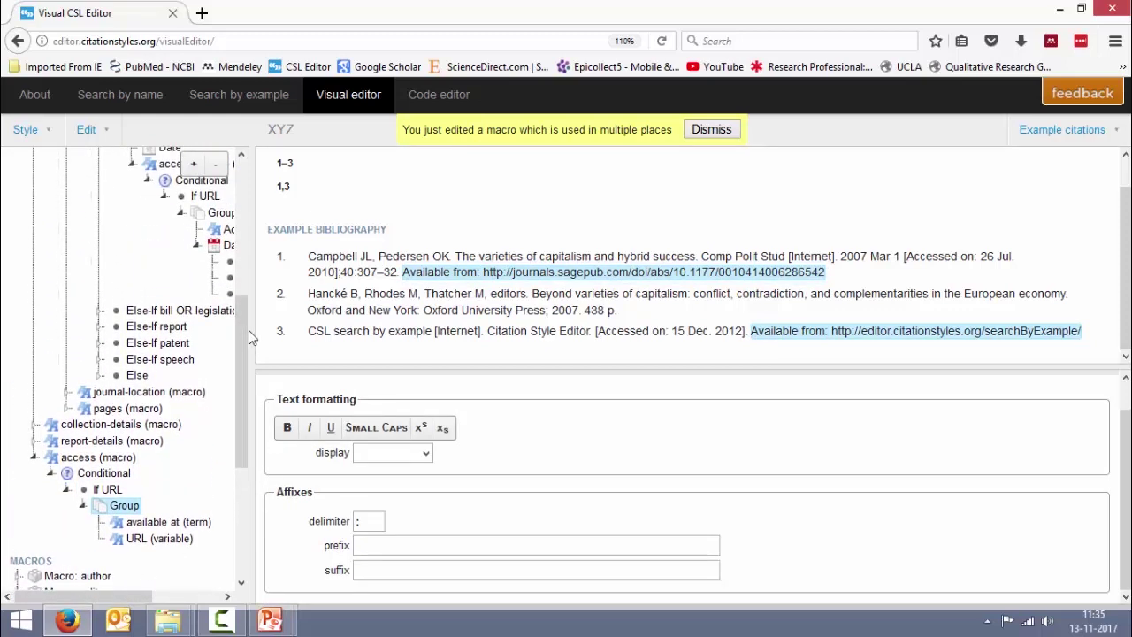
left_click(225, 221)
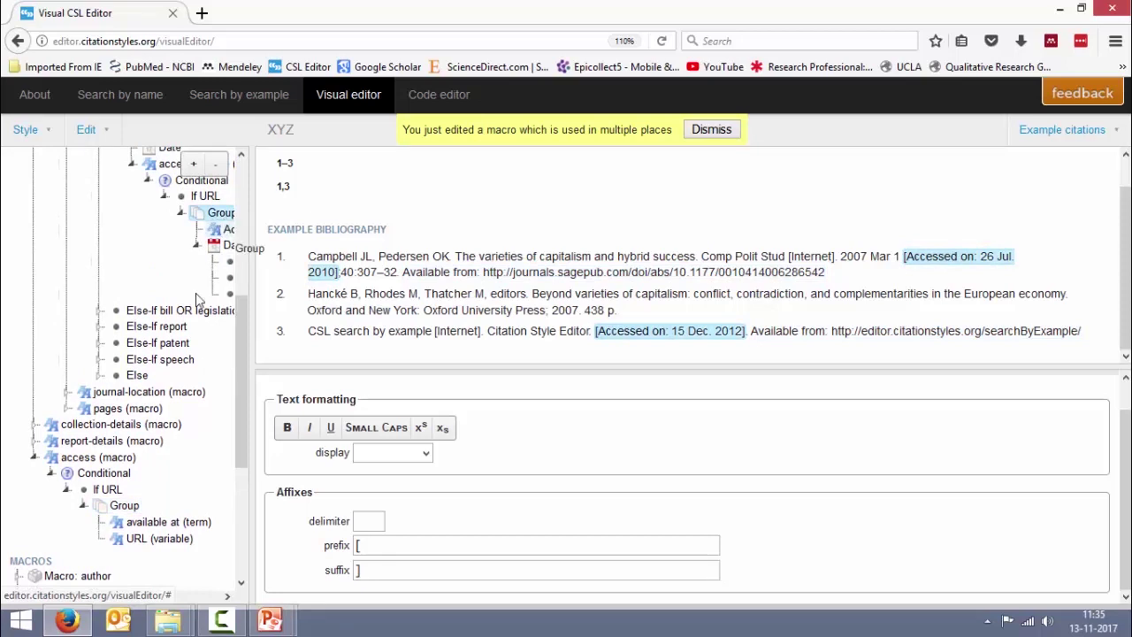
left_click_drag(225, 221, 133, 553)
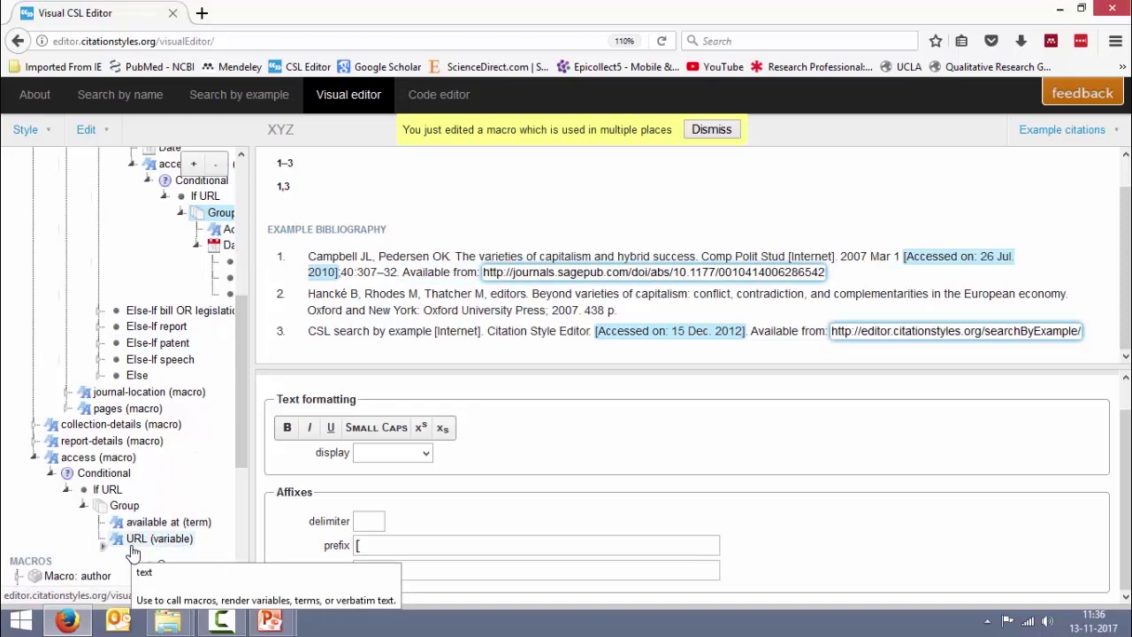